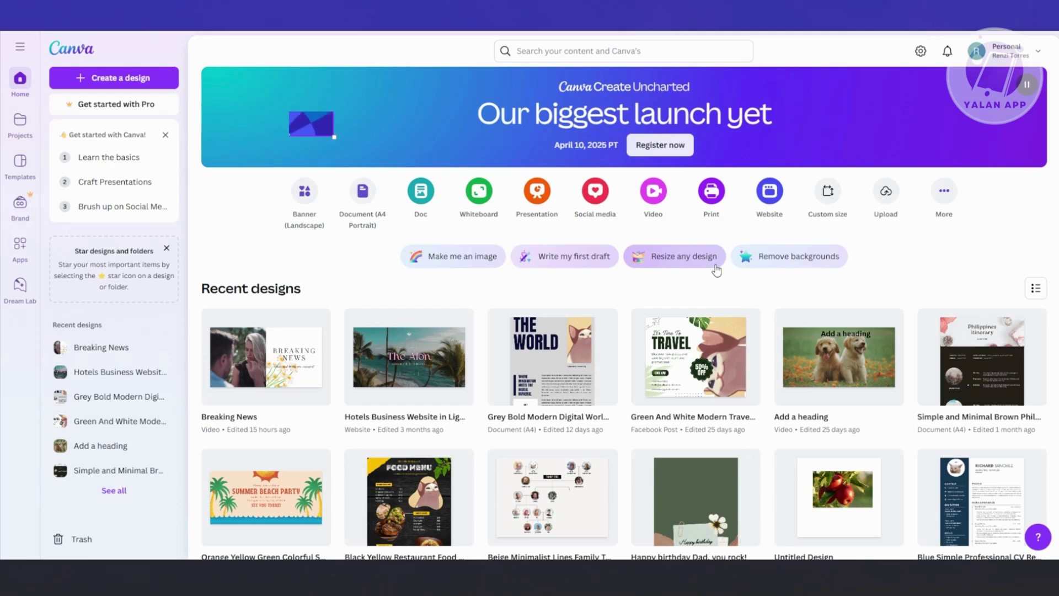
Step: Create a blank 1366 × 768 px Blog Website design from a 'blog' search
left_click(117, 85)
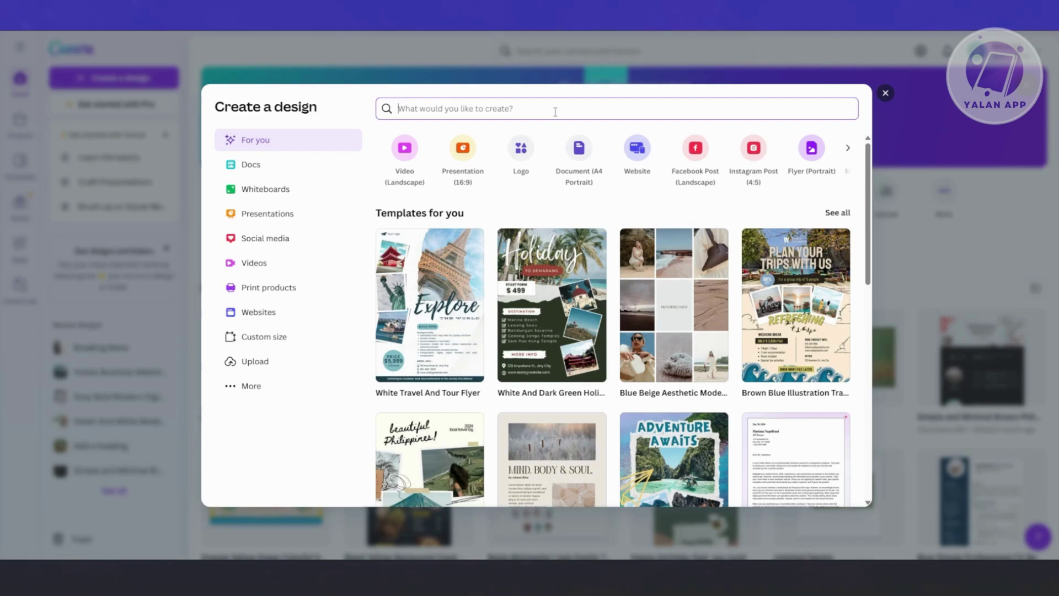
type("blog")
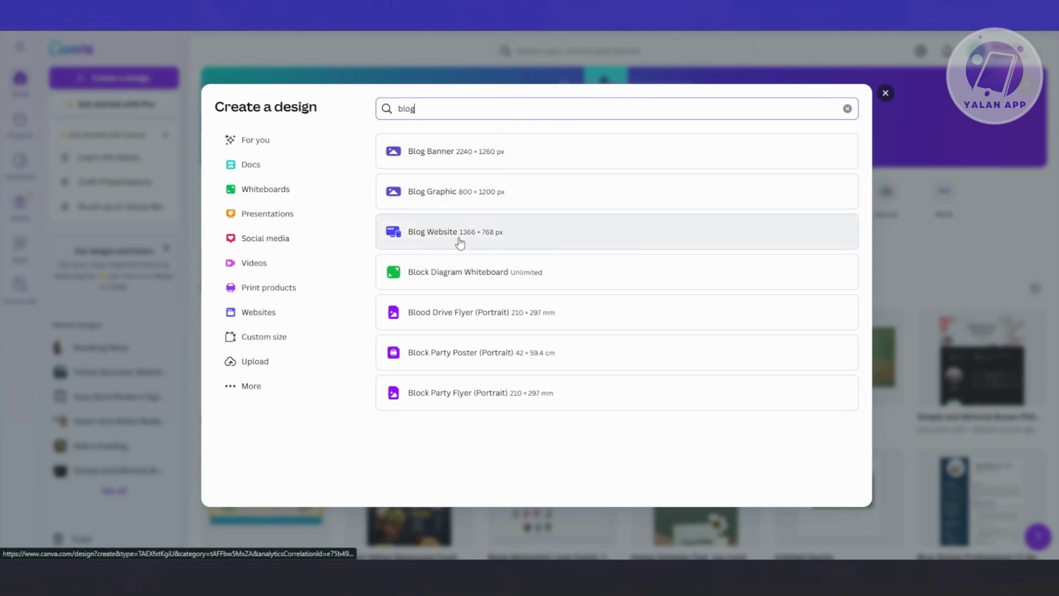
left_click(552, 242)
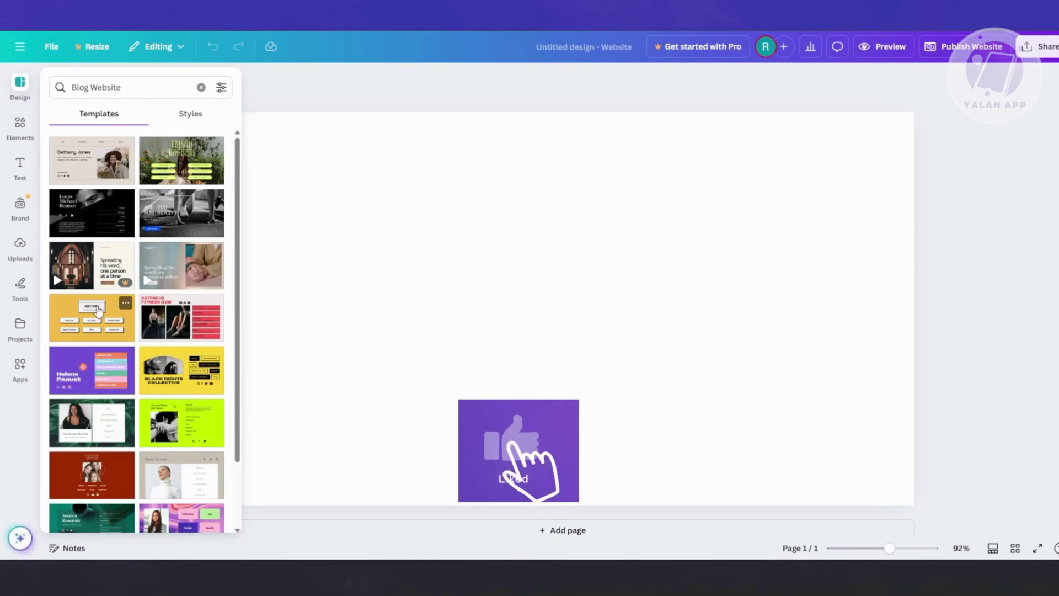
Step: Scroll through the Blog Website templates to locate the Bethany Jones template
scroll(101, 298, "down", 5)
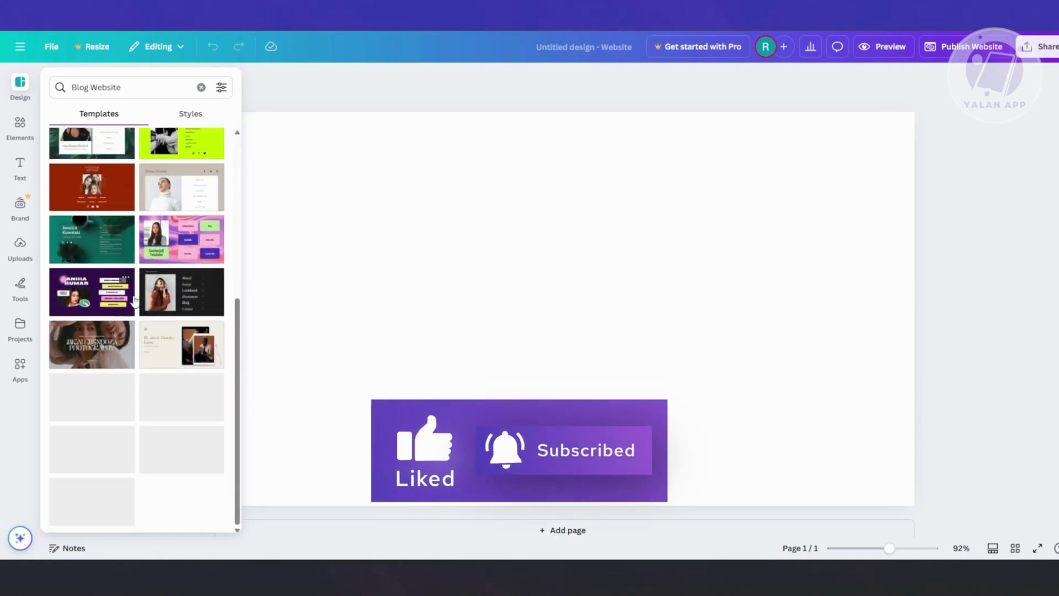
scroll(143, 289, "up", 3)
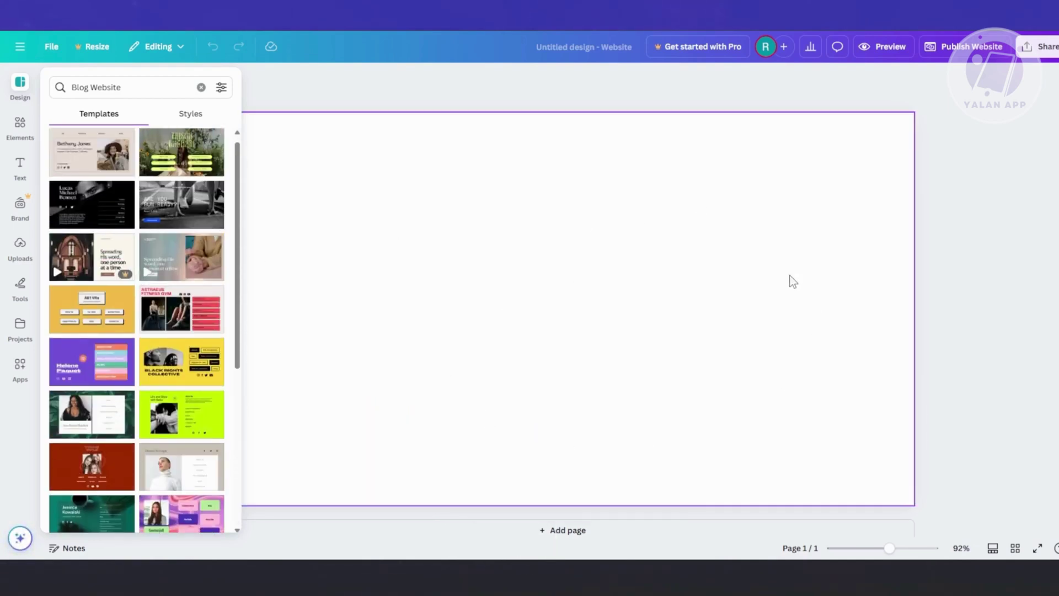
scroll(167, 283, "up", 1)
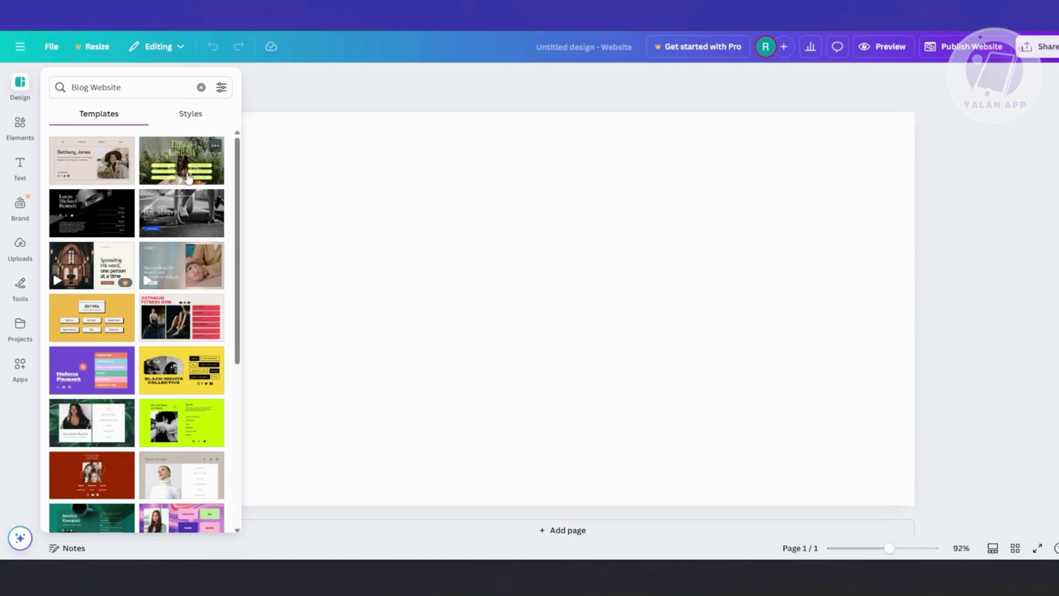
scroll(172, 204, "down", 5)
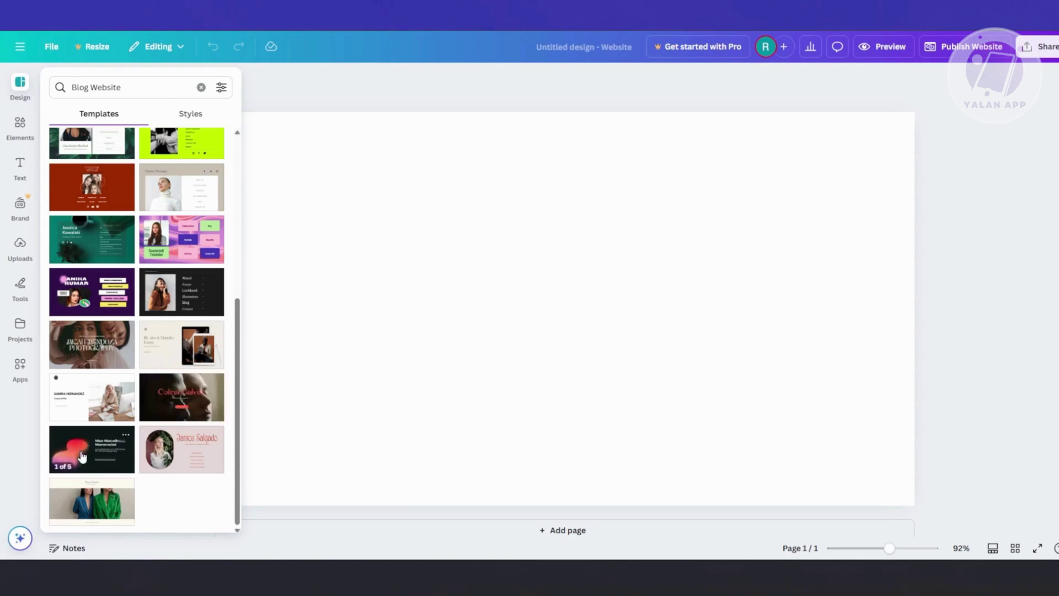
scroll(149, 447, "up", 3)
scroll(152, 450, "up", 3)
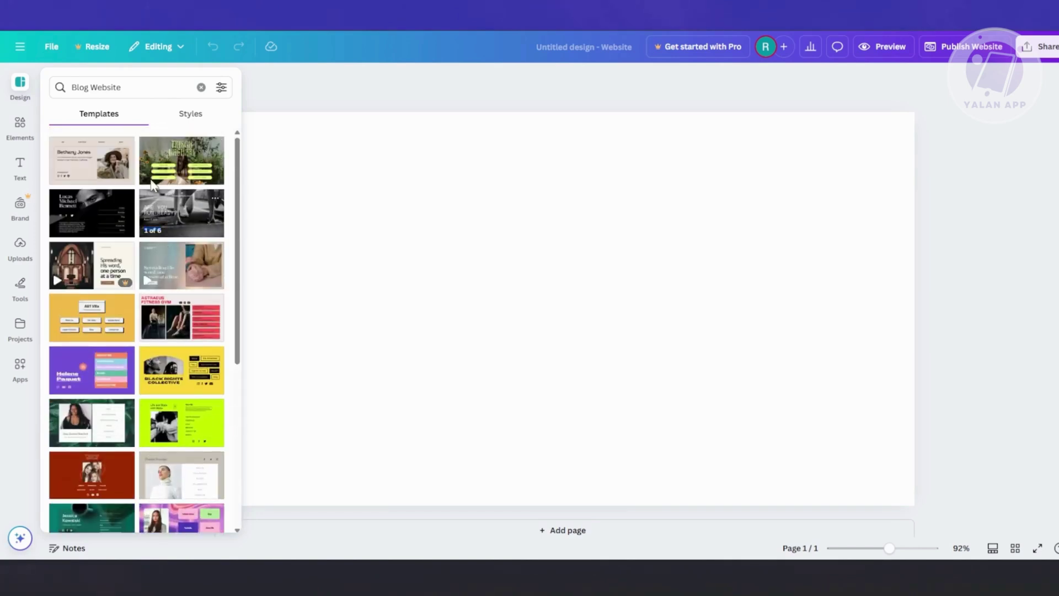
Step: Apply the Bethany Jones blog template to the page
left_click(92, 177)
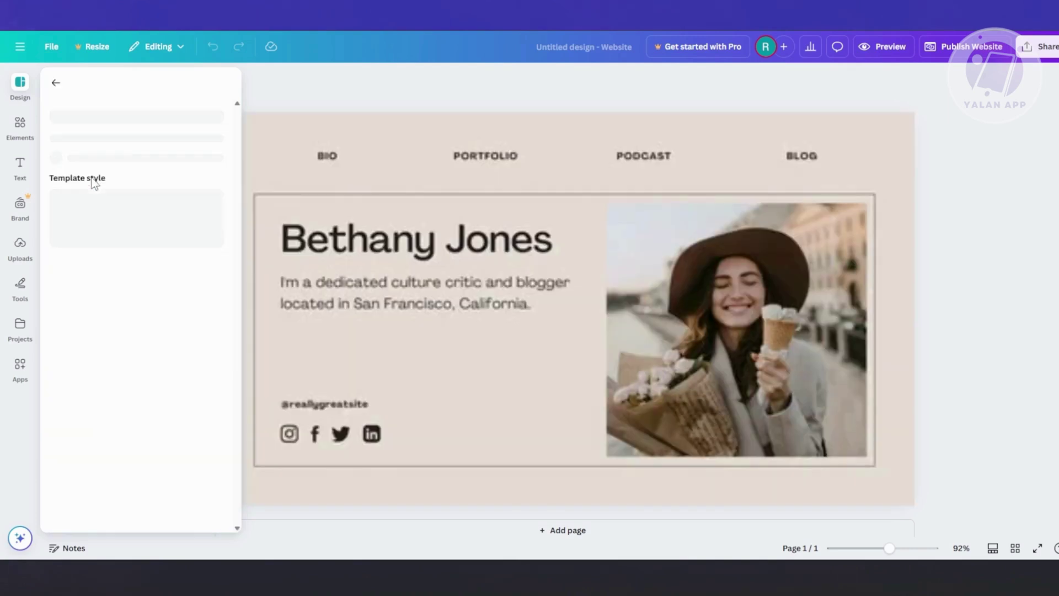
left_click(1003, 299)
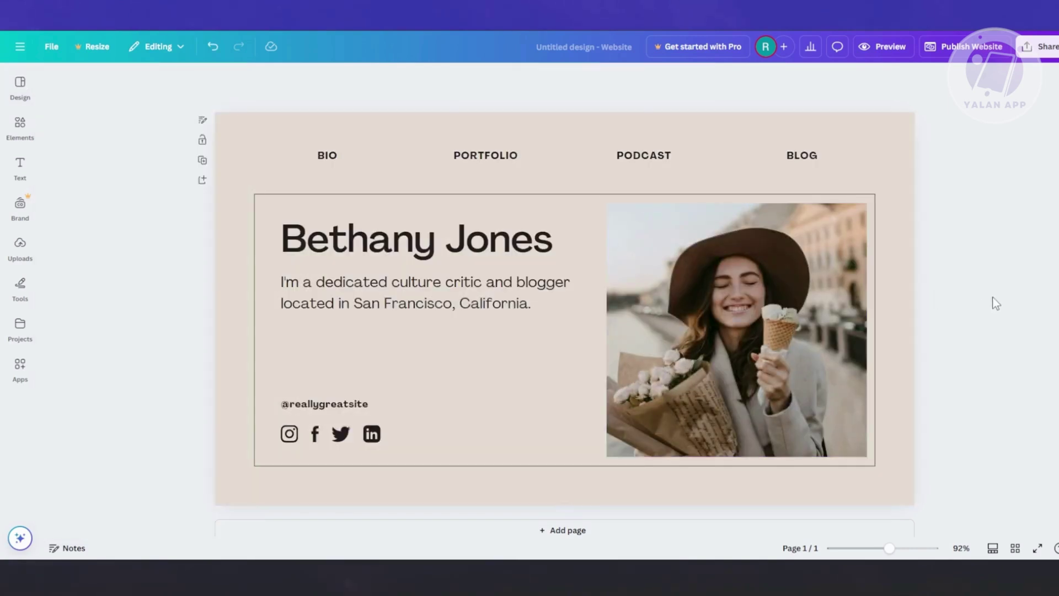
scroll(280, 298, "down", 1)
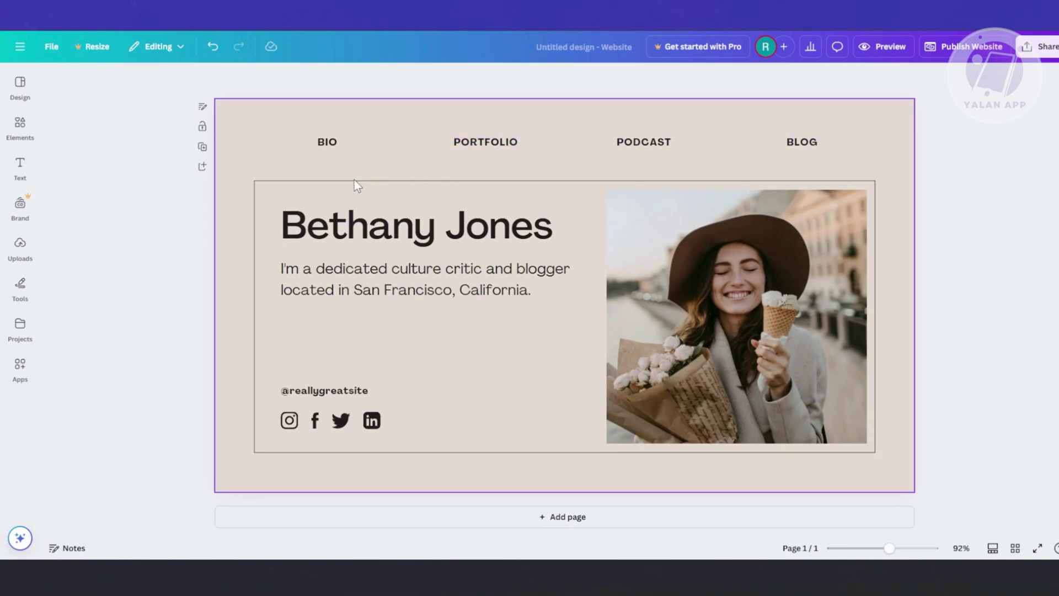
Step: Try grey and taupe page backgrounds, settle on light beige, then show the uploaded images
left_click(231, 195)
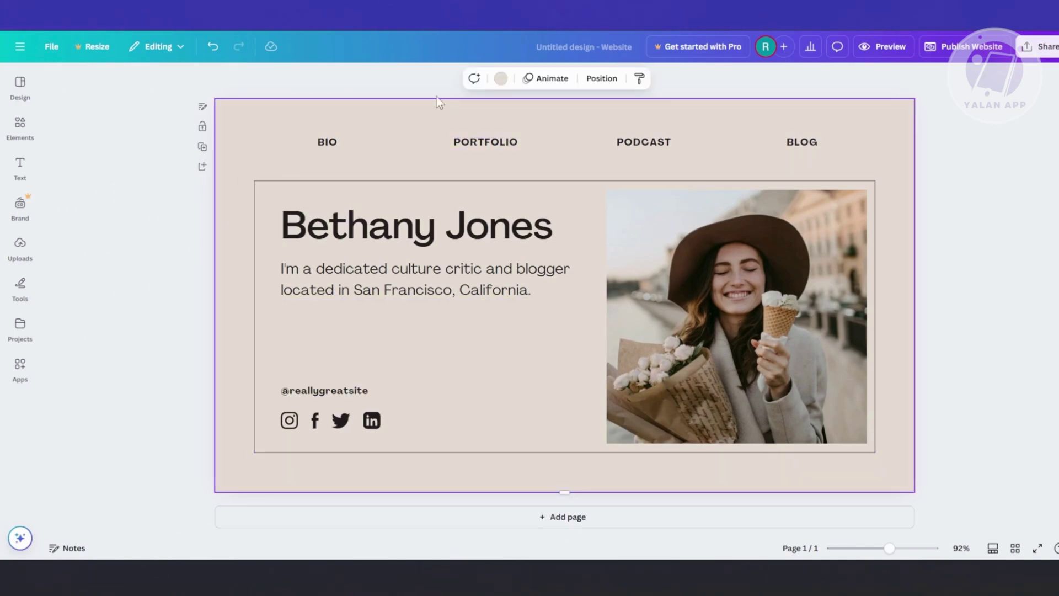
left_click(502, 79)
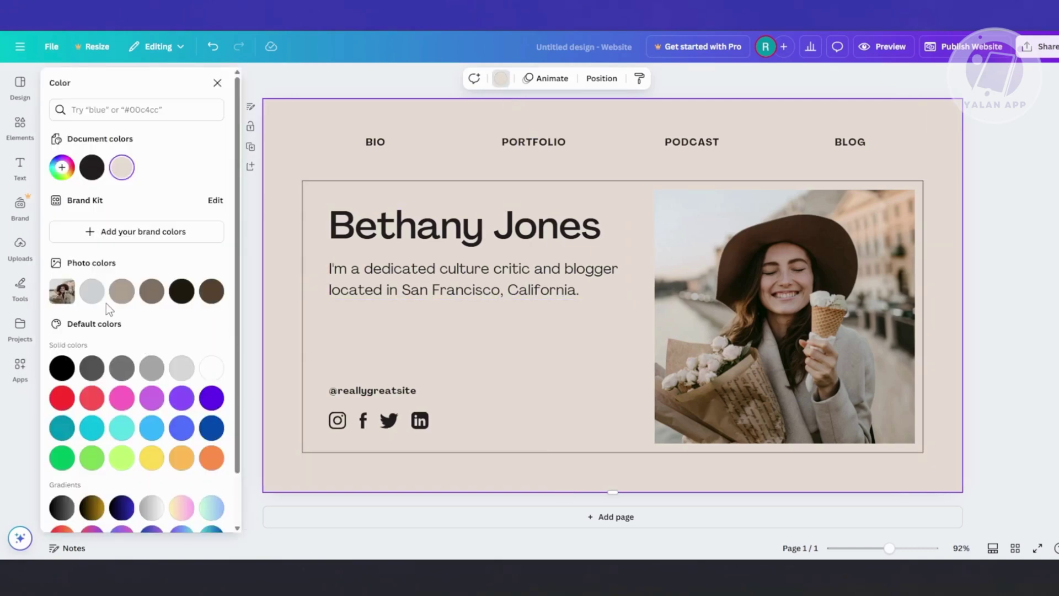
left_click(94, 294)
left_click(128, 293)
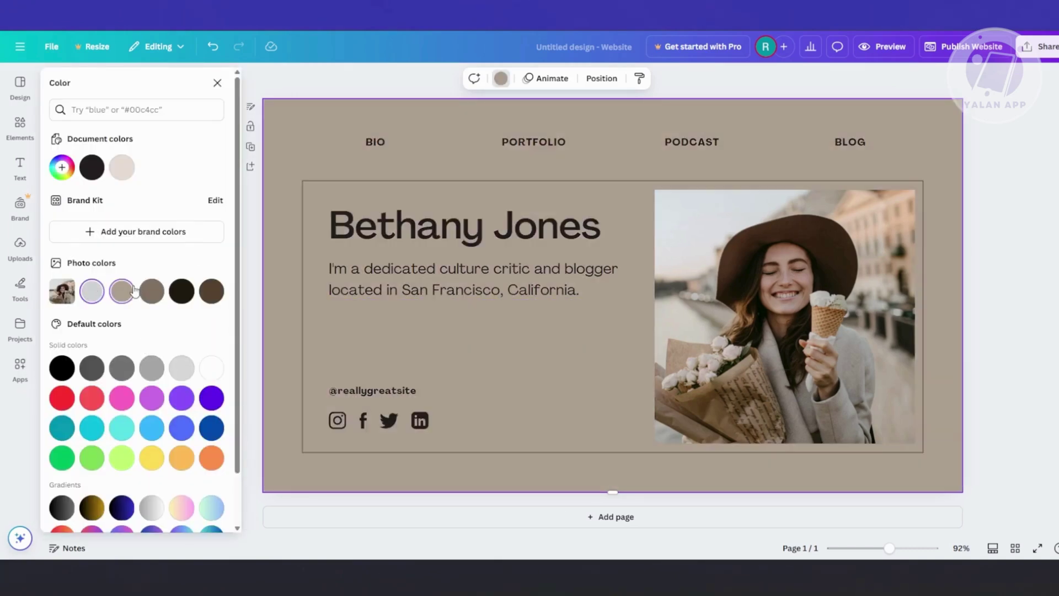
left_click(122, 167)
left_click(1002, 217)
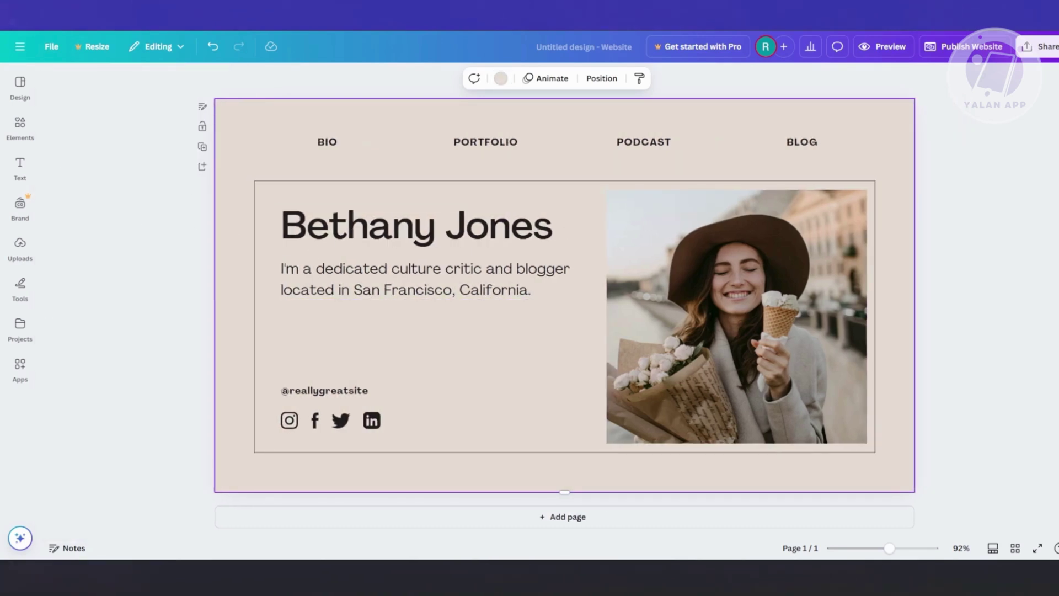
left_click(20, 246)
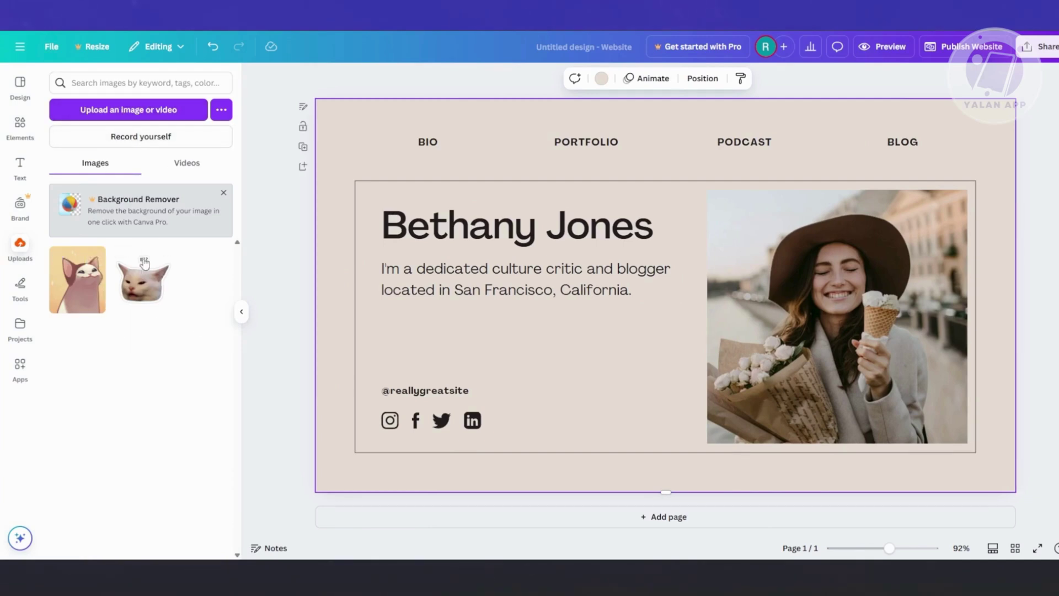
Step: Drop the first uploaded cartoon cat image into the template's photo frame
left_click_drag(79, 307, 866, 288)
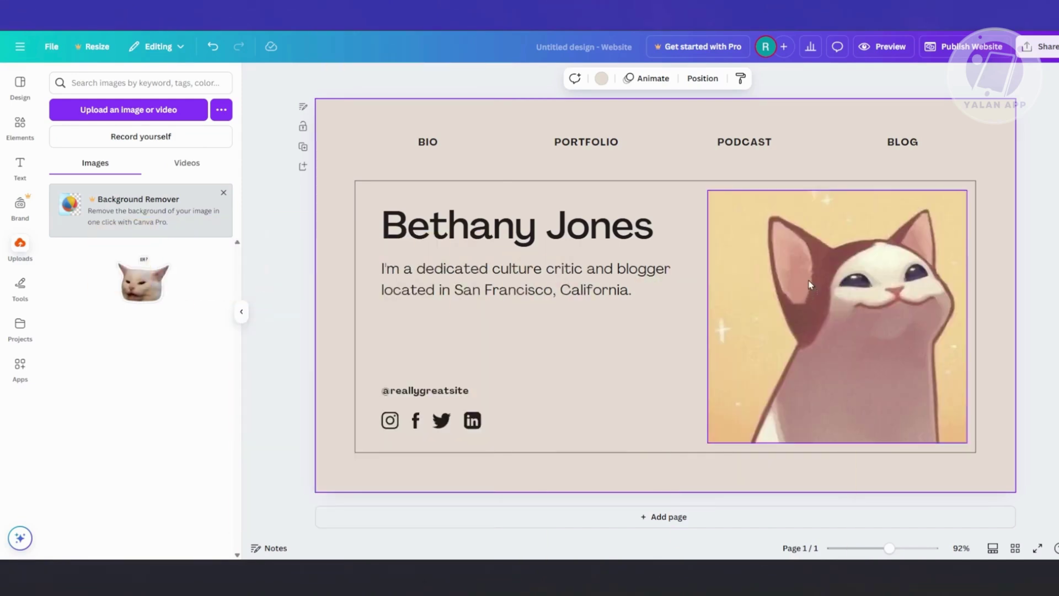
left_click_drag(820, 259, 813, 278)
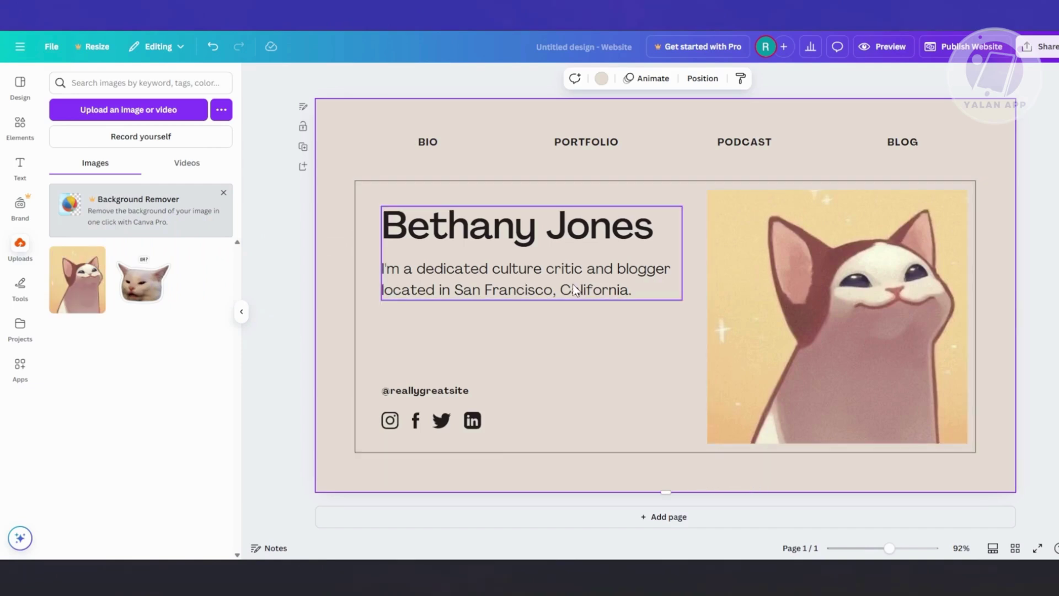
left_click(549, 226)
double_click(548, 227)
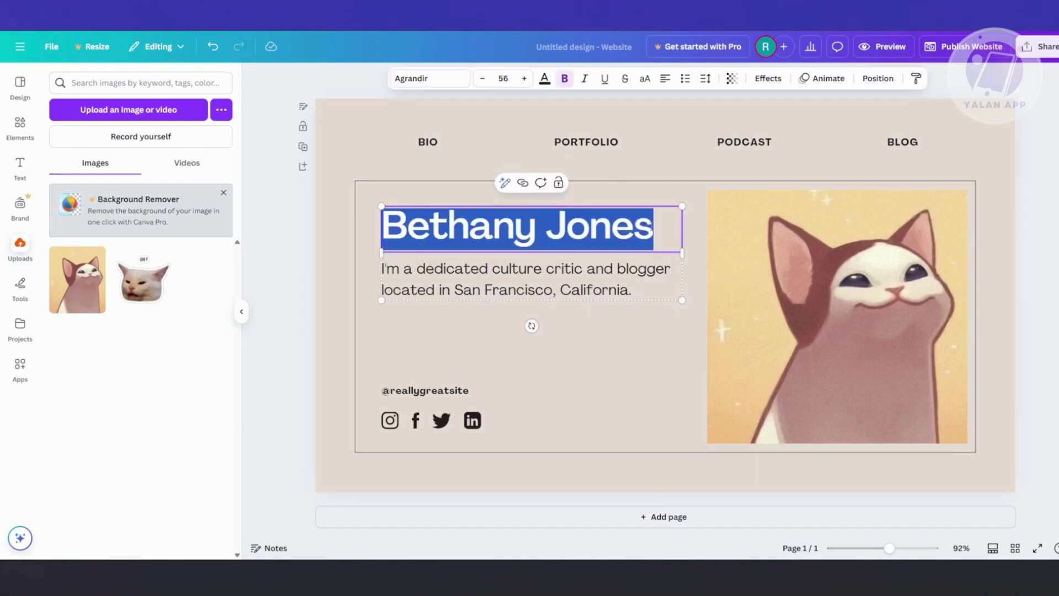
left_click(662, 228)
left_click_drag(662, 228, 352, 226)
key("BackSpace")
key("BackSpace")
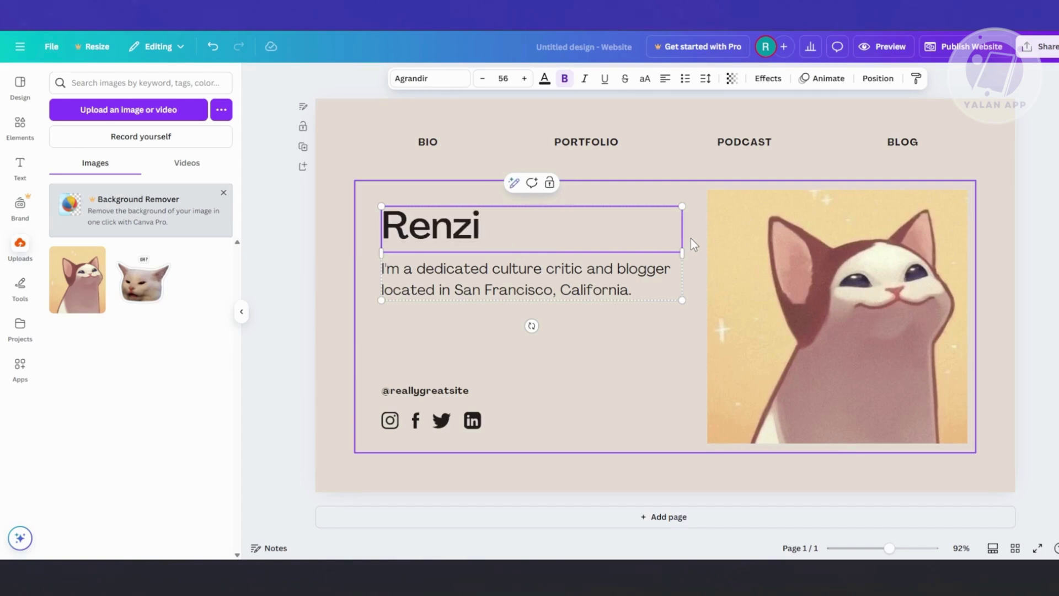
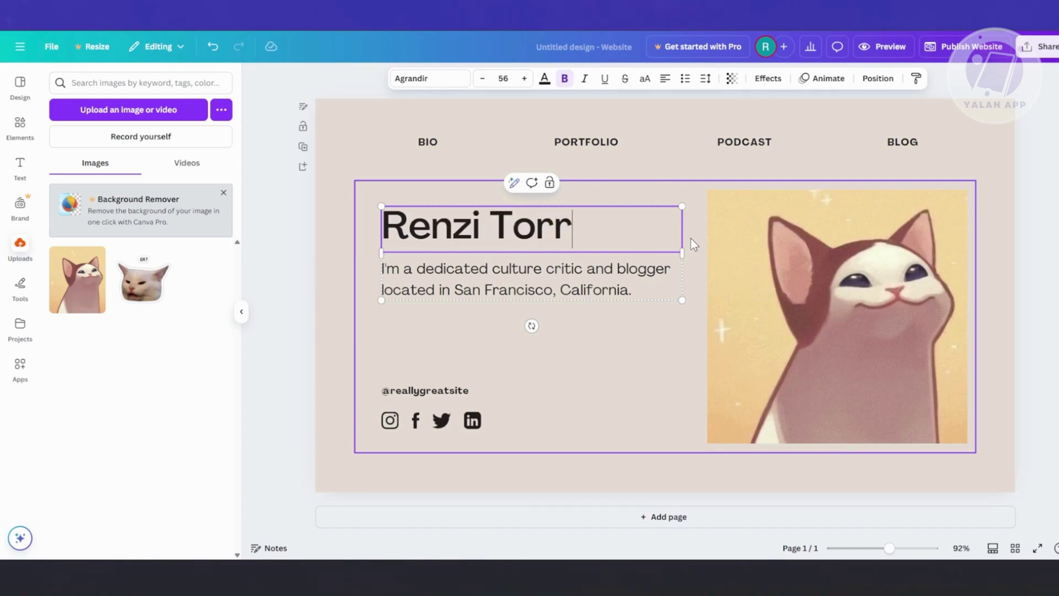
left_click(644, 287)
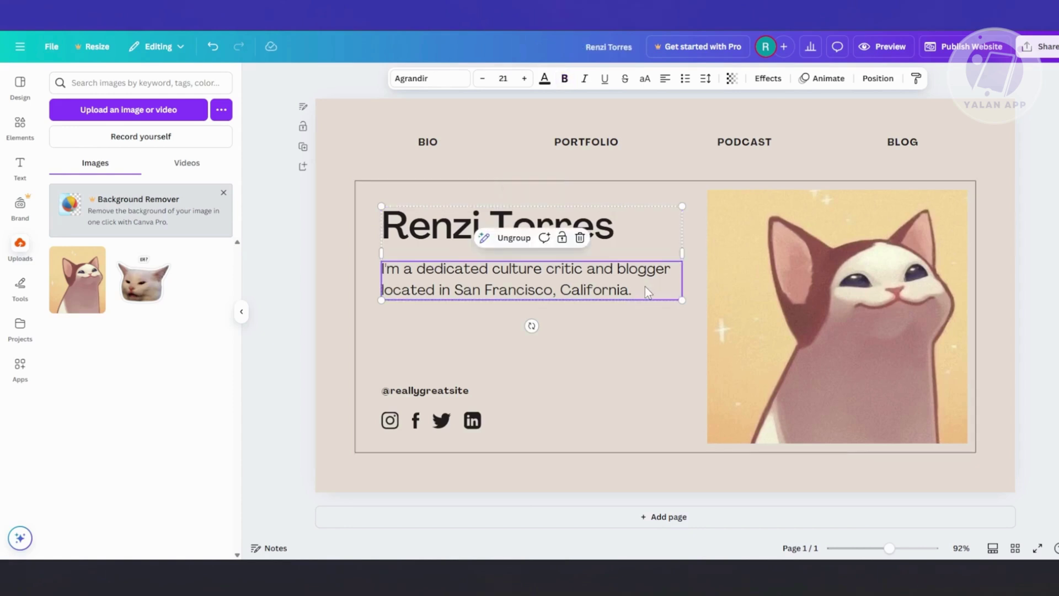
double_click(610, 279)
left_click(638, 285)
key("BackSpace")
left_click_drag(490, 294, 627, 293)
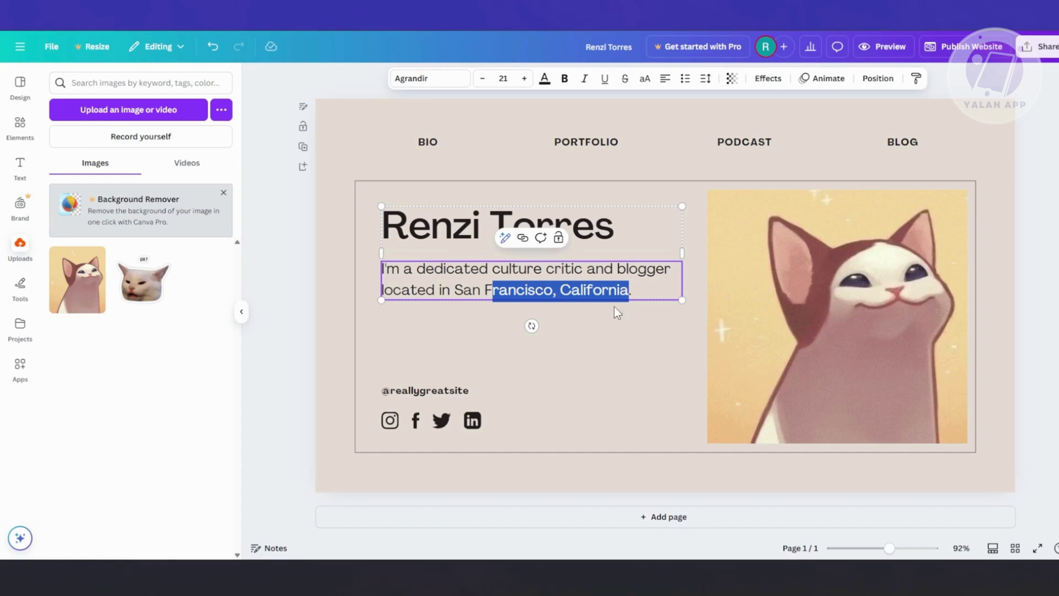
left_click(412, 390)
left_click(409, 391)
double_click(409, 390)
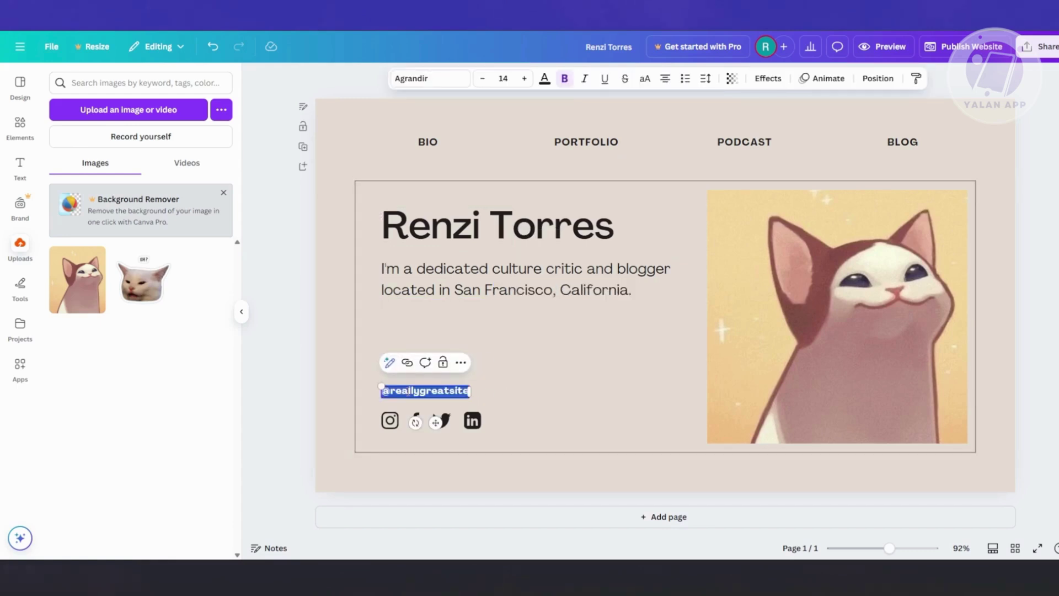
left_click_drag(390, 390, 490, 396)
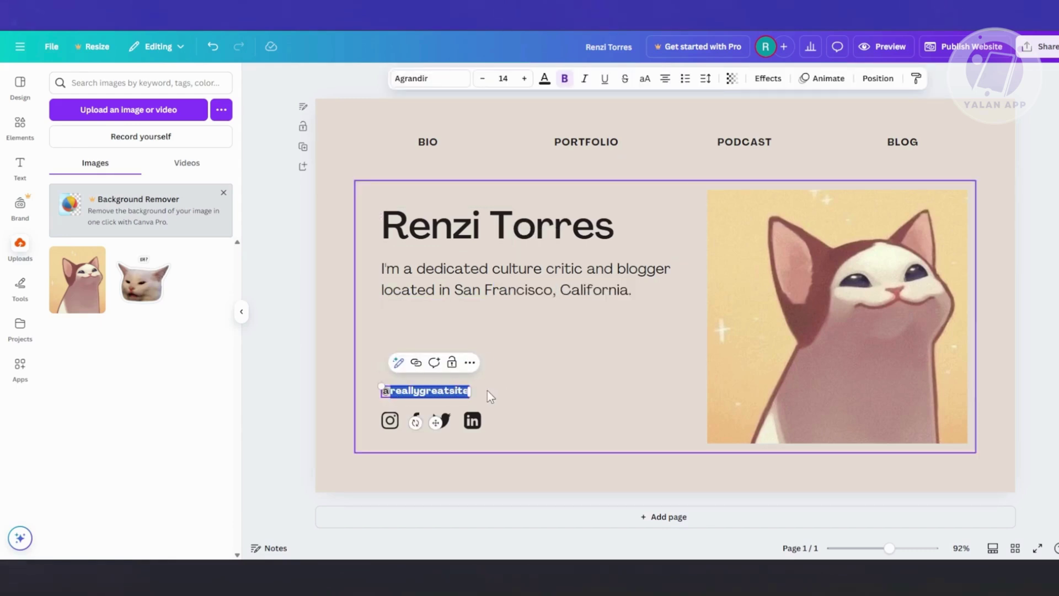
left_click(490, 396)
left_click(20, 123)
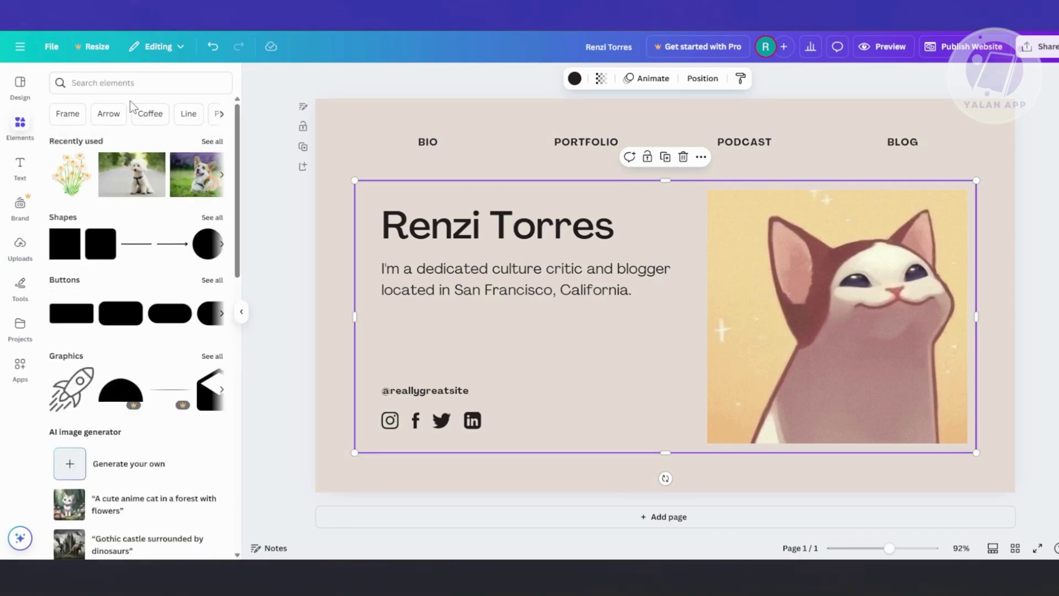
Step: Search elements for 'rocket' and place the black rocket graphic on the lower bio card
left_click(138, 81)
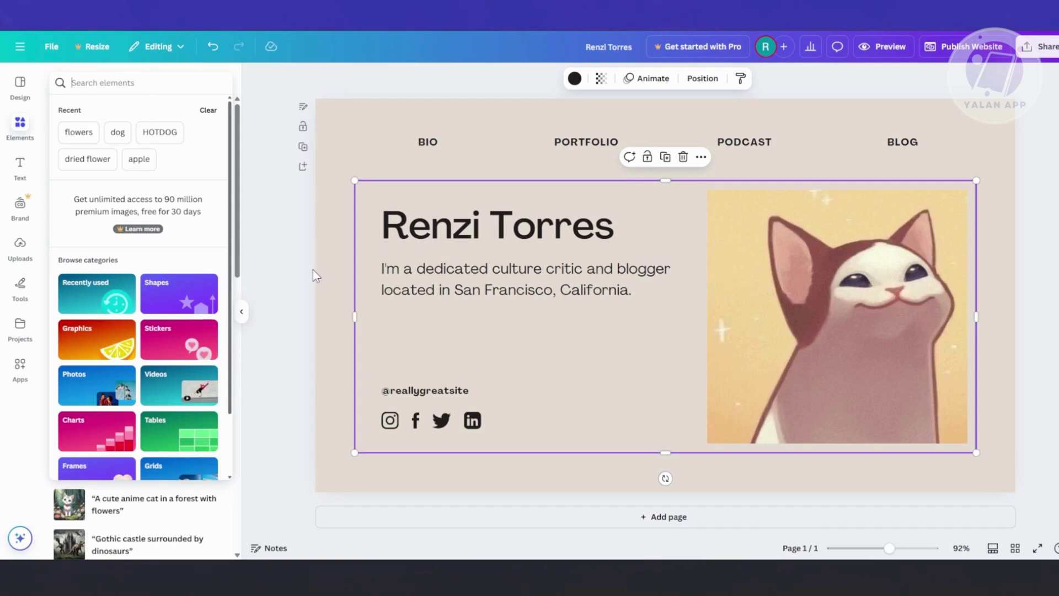
type("rocket")
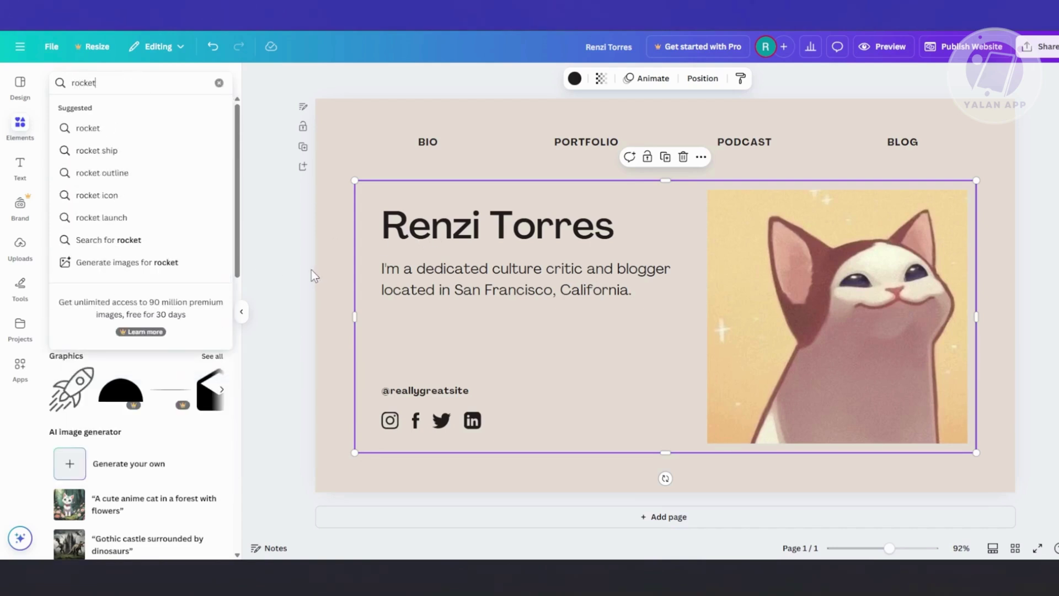
key("Return")
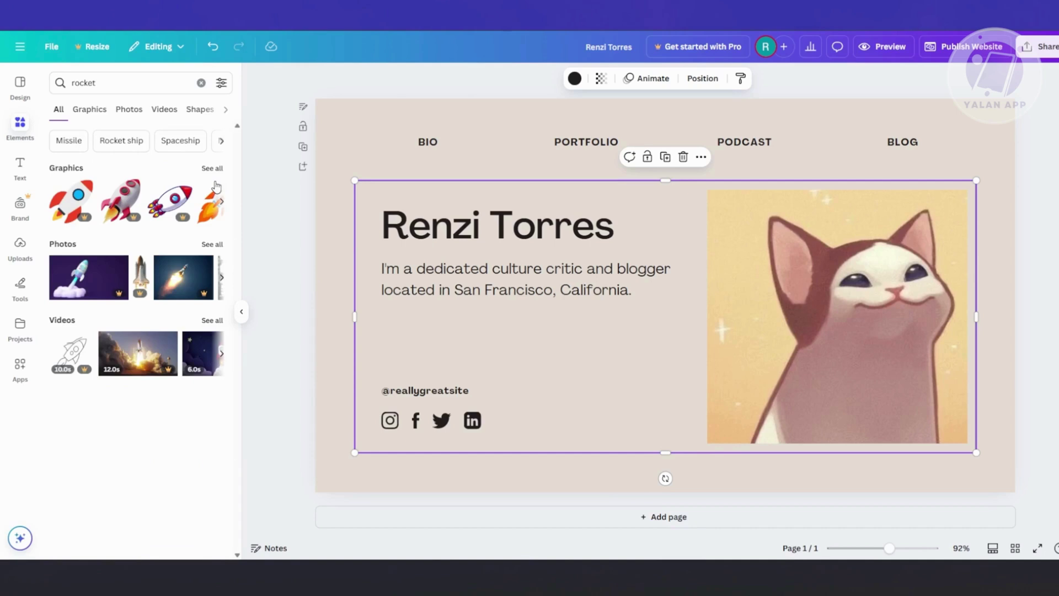
left_click(212, 168)
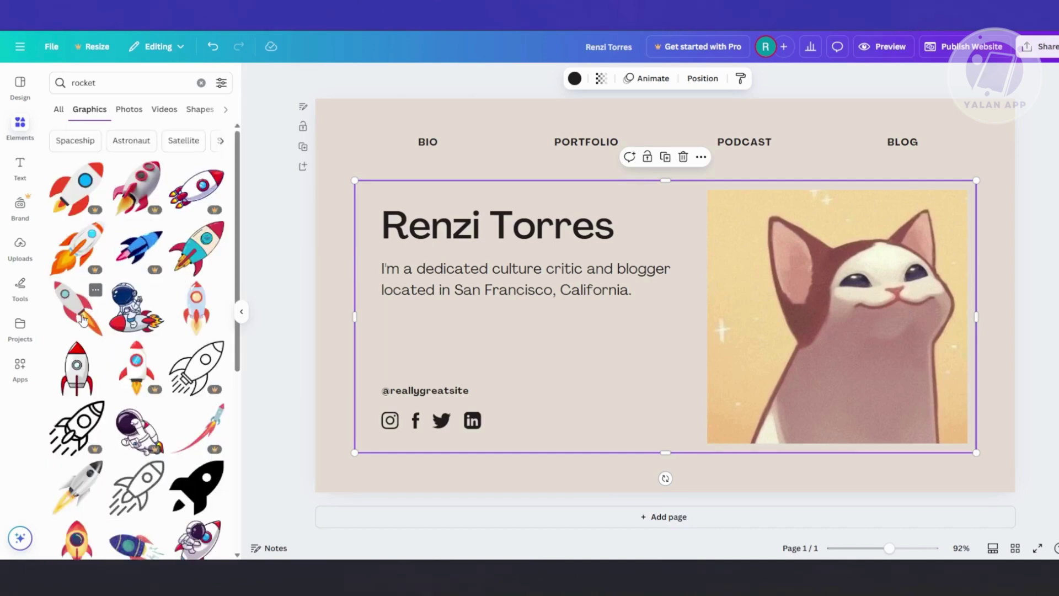
scroll(83, 319, "down", 2)
left_click_drag(199, 382, 570, 338)
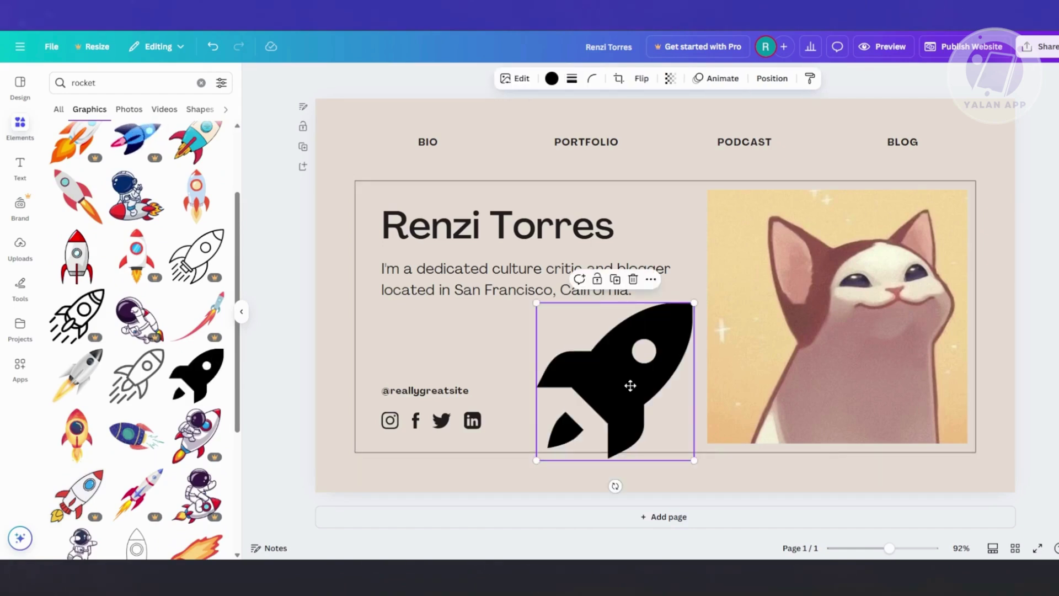
left_click_drag(629, 382, 613, 395)
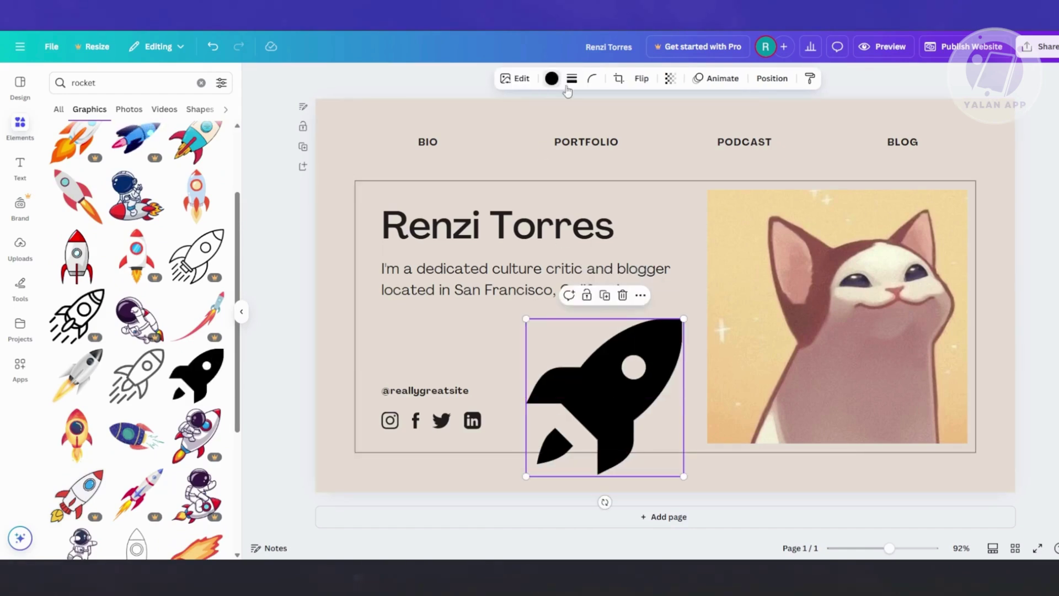
Step: Recolour the rocket a tan shade taken from the photo's colours
left_click(552, 78)
left_click(128, 291)
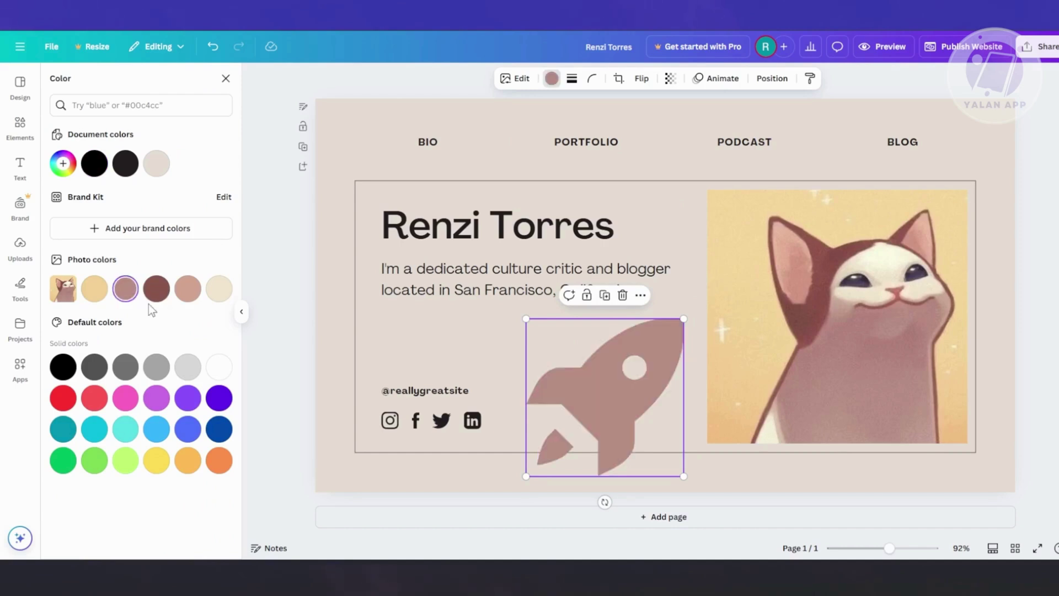
left_click(188, 288)
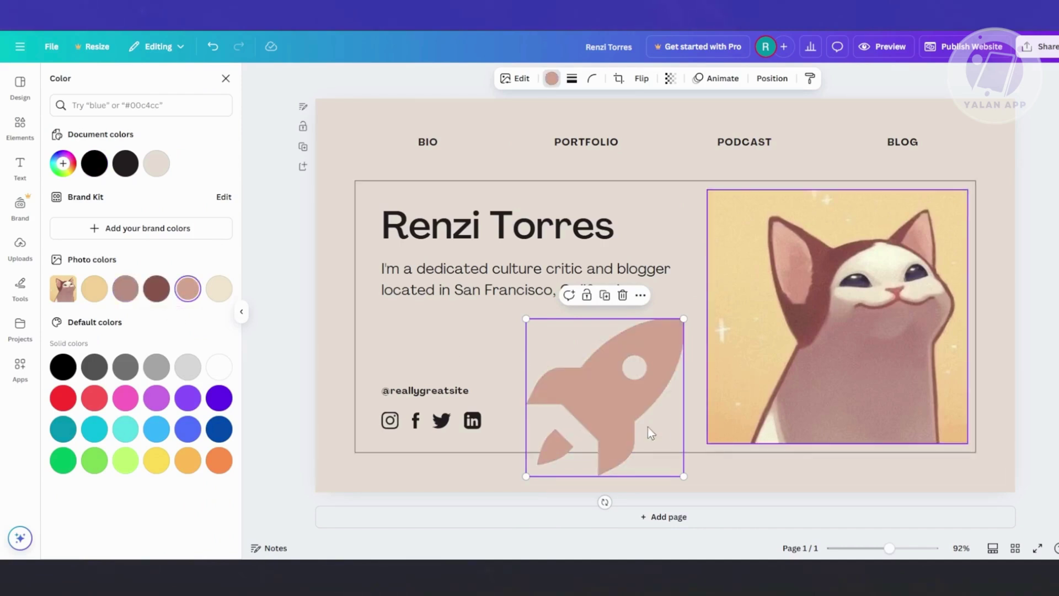
key("Escape")
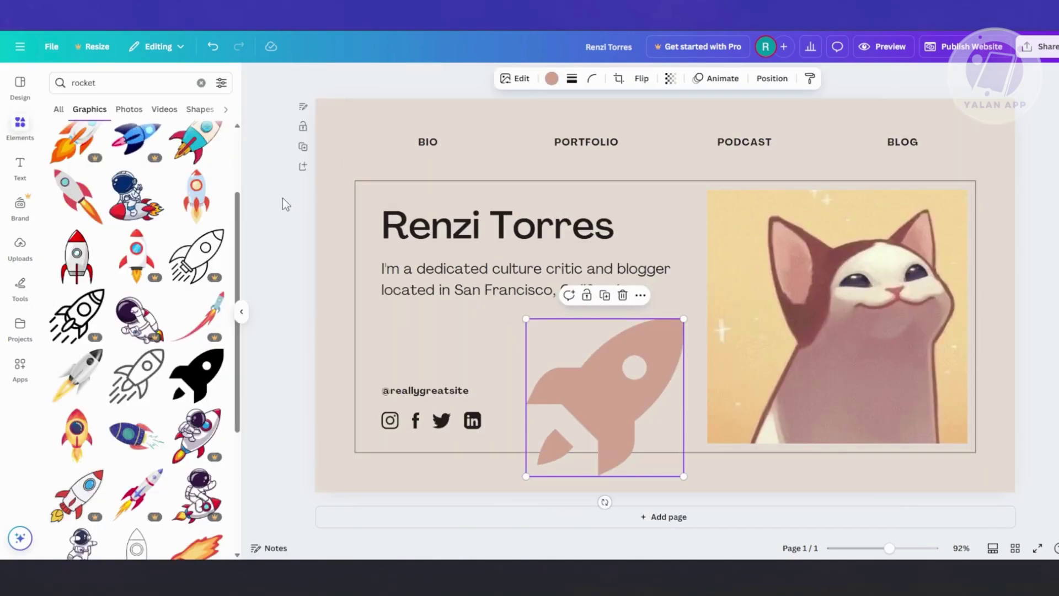
left_click(282, 198)
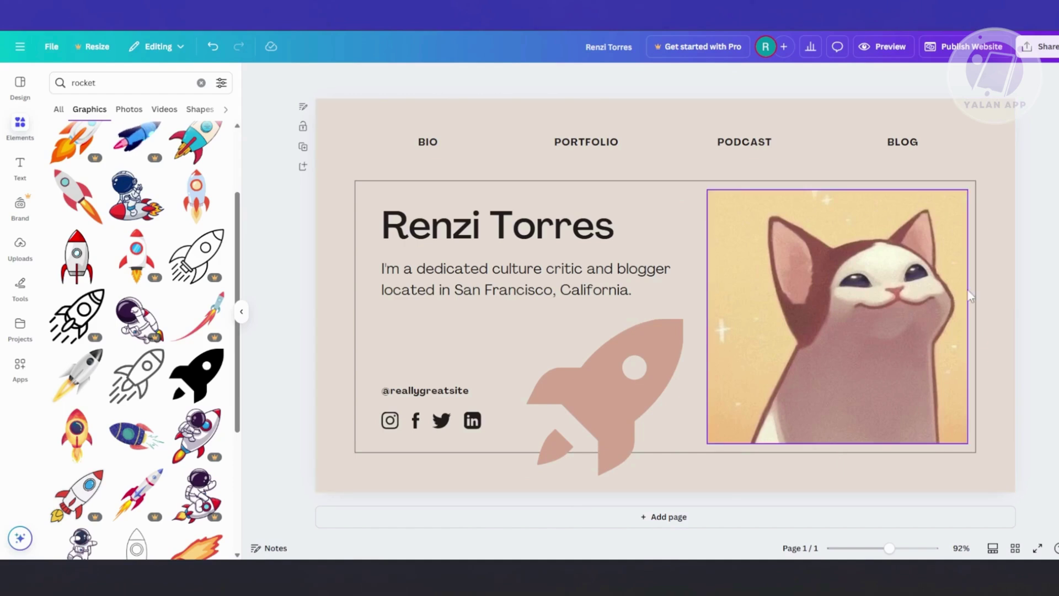
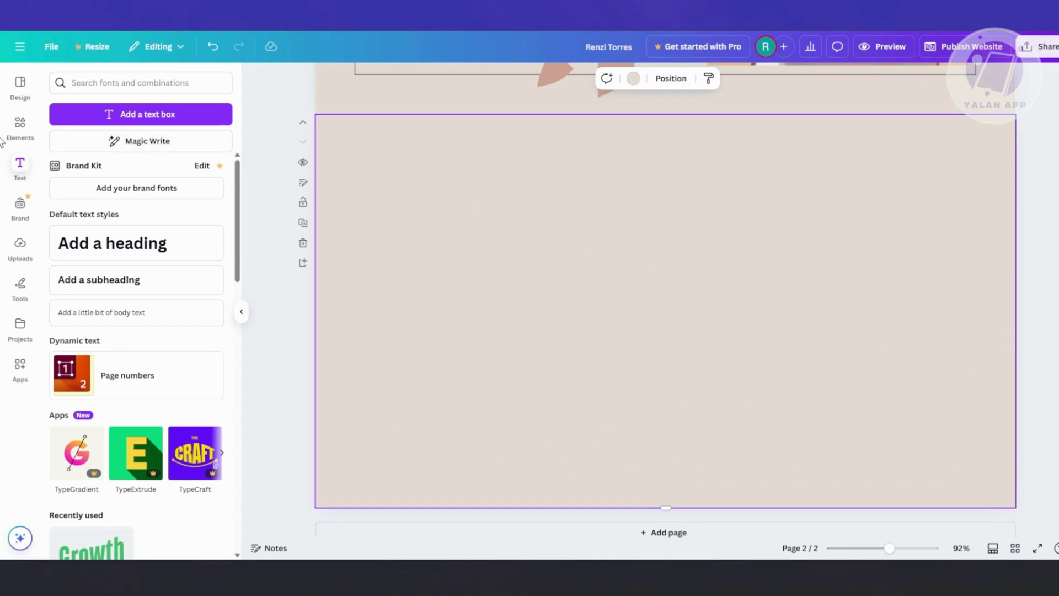
Step: Place a default heading and a line of body text on the blank page 2
left_click(241, 312)
left_click(20, 163)
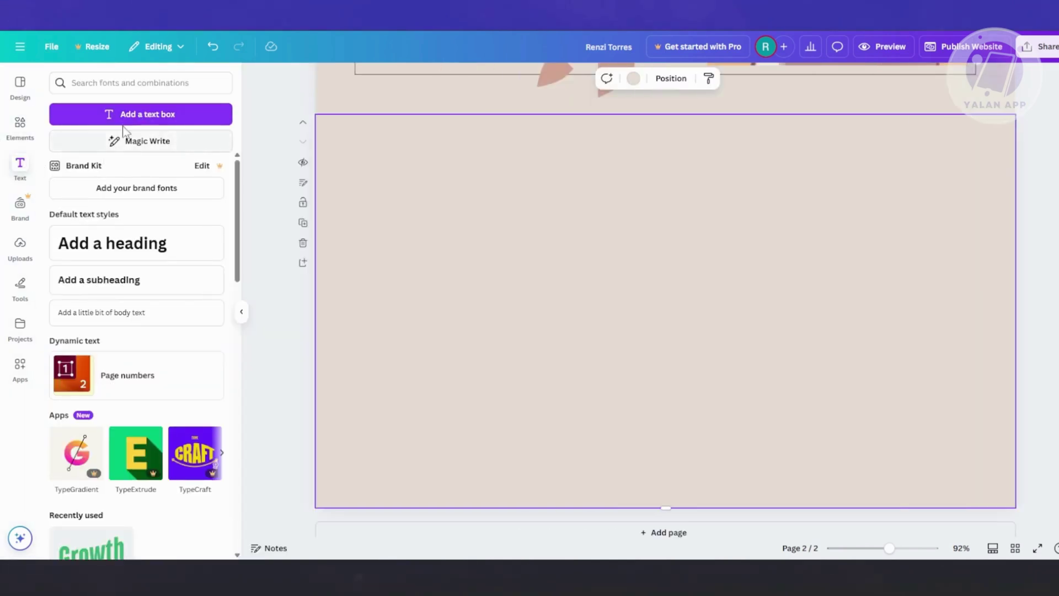
left_click_drag(100, 241, 426, 160)
left_click_drag(135, 319, 431, 228)
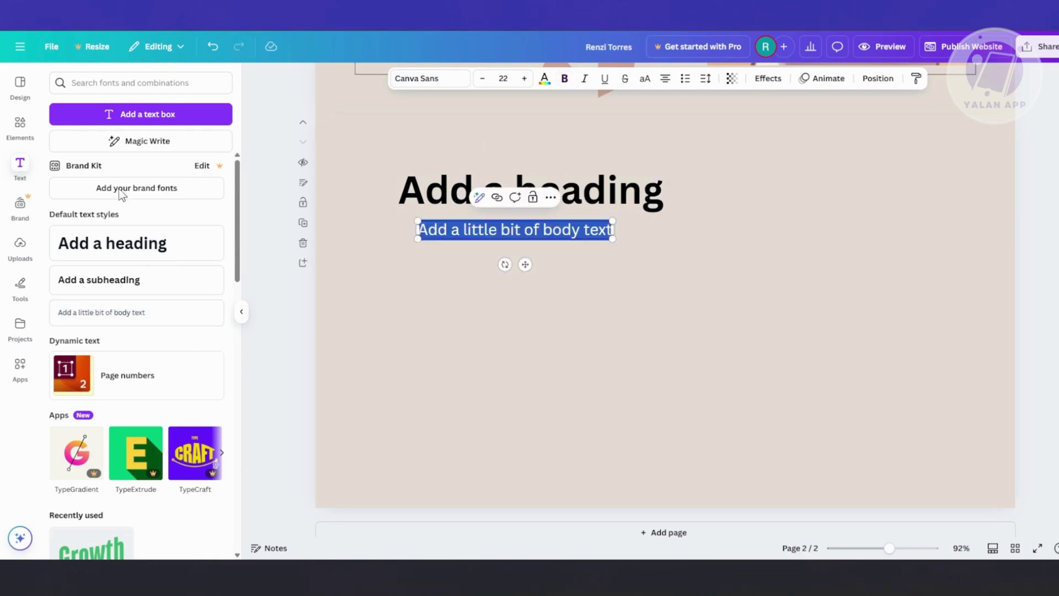
Step: Add the trending stock photo of sneakers among wildflowers to the page's right side
left_click(20, 126)
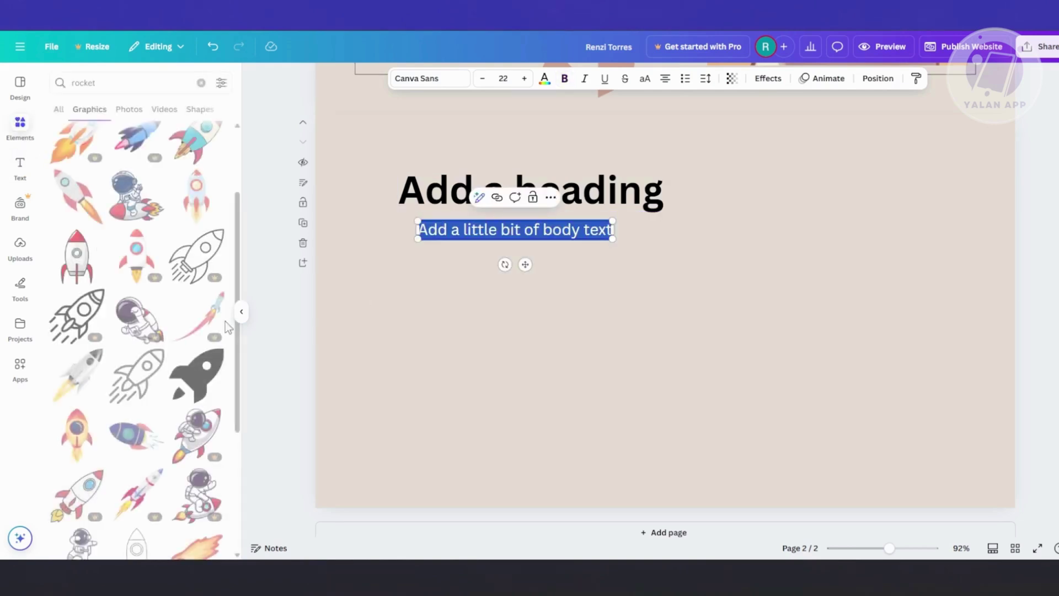
left_click(201, 83)
scroll(109, 316, "down", 1)
scroll(109, 316, "down", 8)
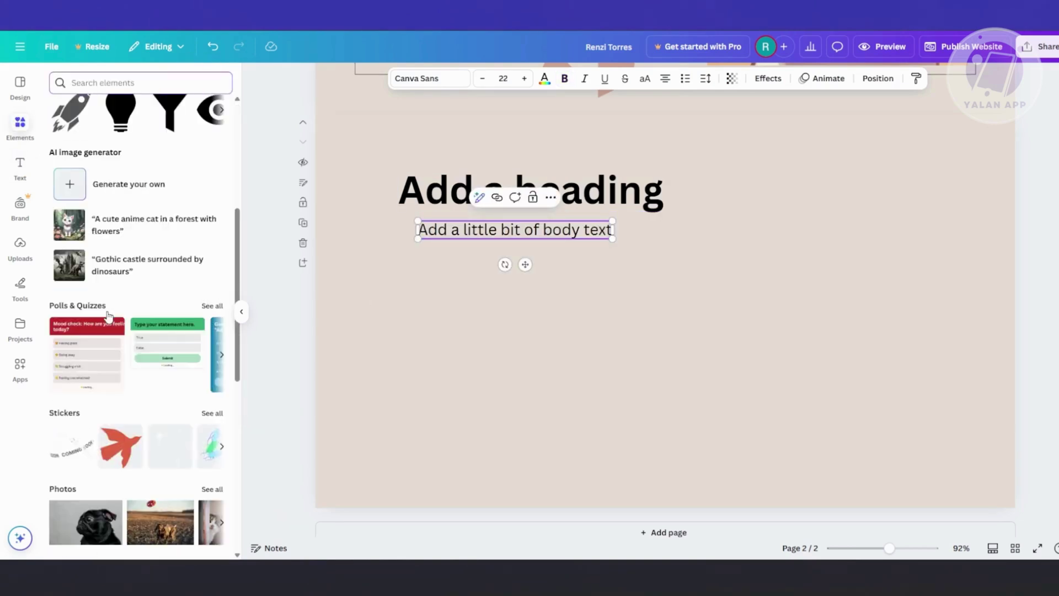
scroll(127, 303, "down", 1)
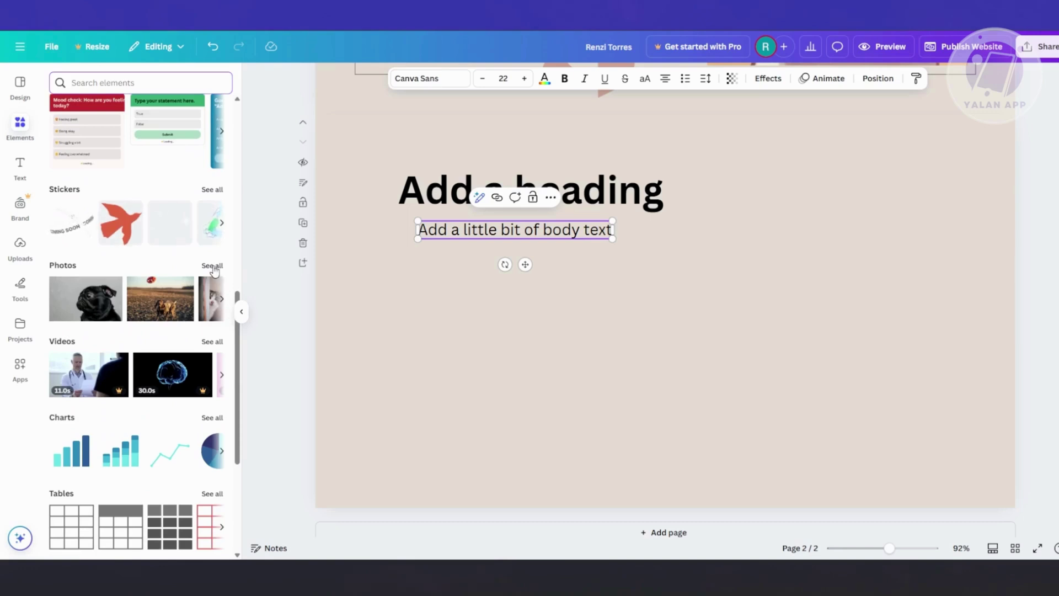
left_click(212, 266)
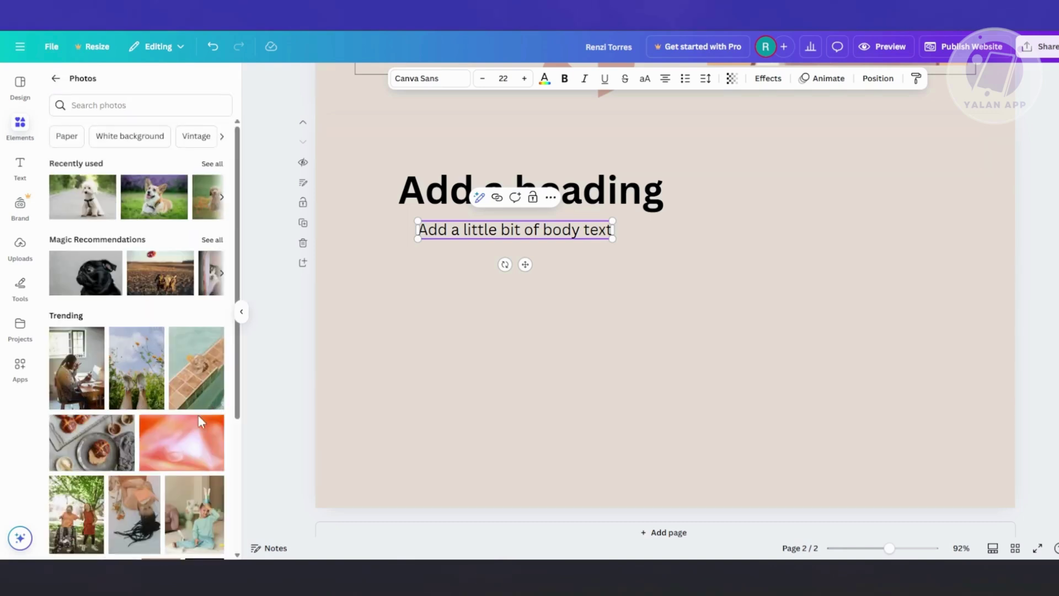
scroll(133, 364, "down", 2)
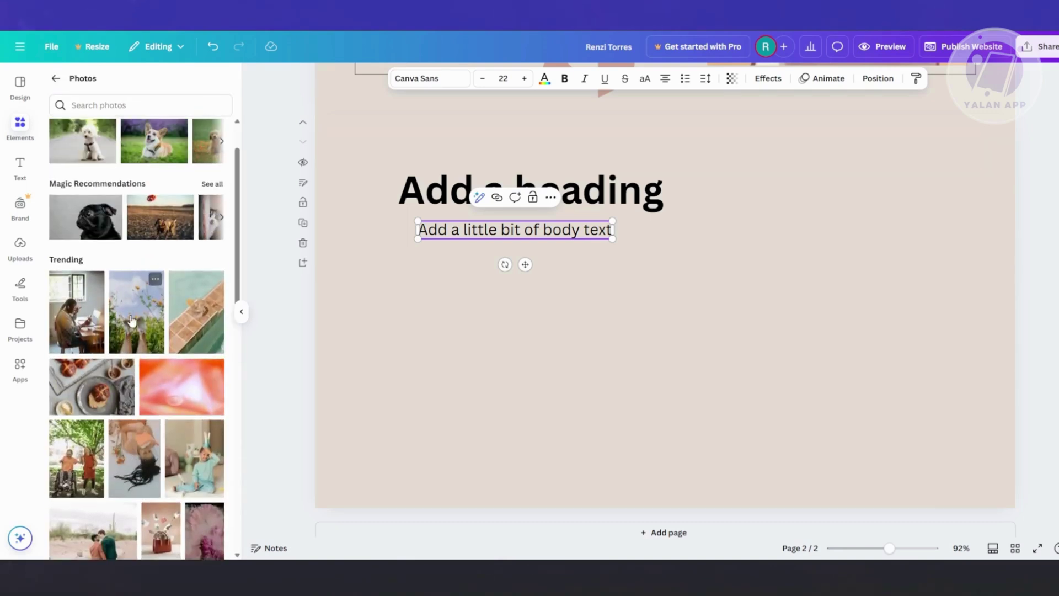
left_click_drag(133, 320, 755, 206)
mouse_move(821, 278)
left_mouse_down()
mouse_move(794, 286)
mouse_move(809, 278)
left_mouse_up()
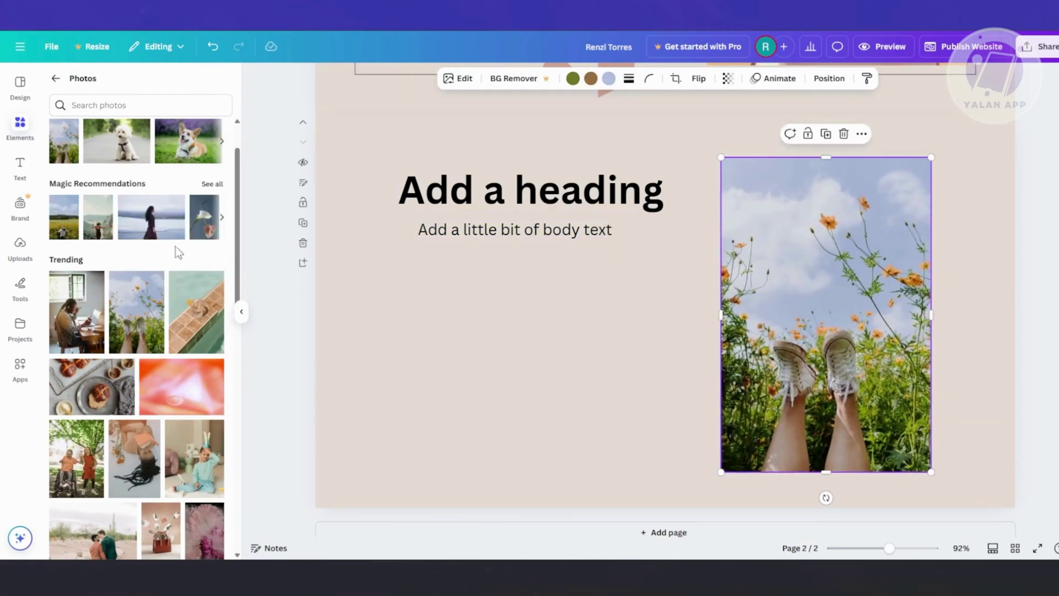
Step: Nudge the body text up toward the heading and close the Magic Write introduction in the Text panel
left_click(118, 105)
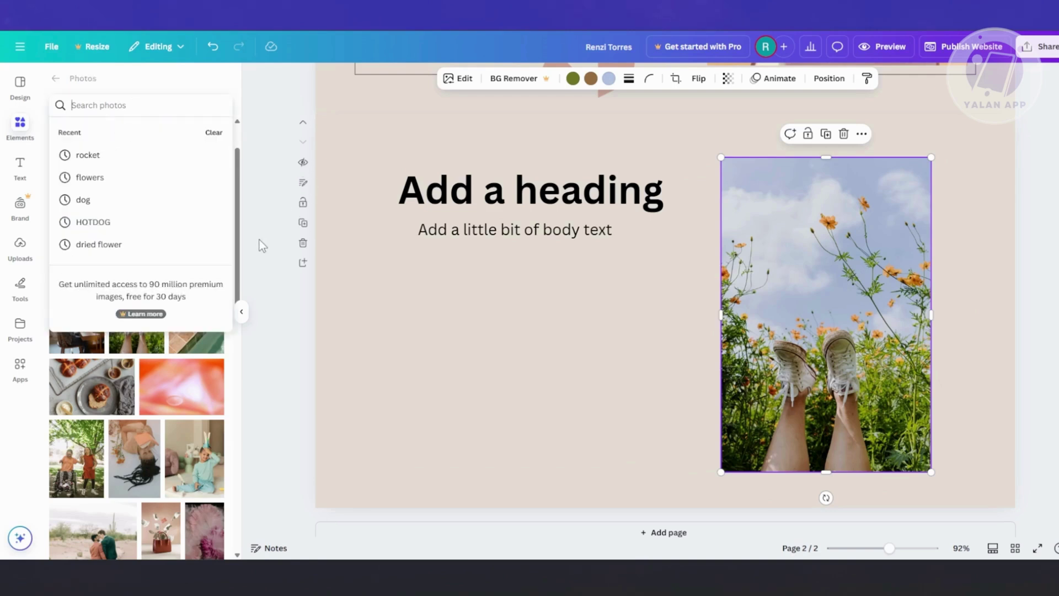
left_click(283, 377)
left_click(553, 236)
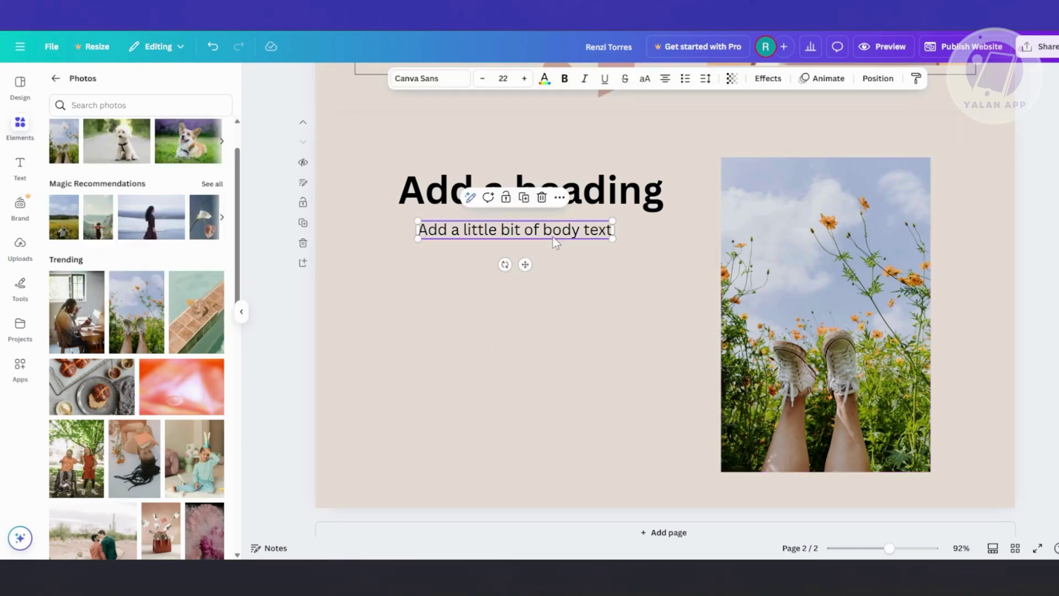
left_click_drag(554, 237, 562, 228)
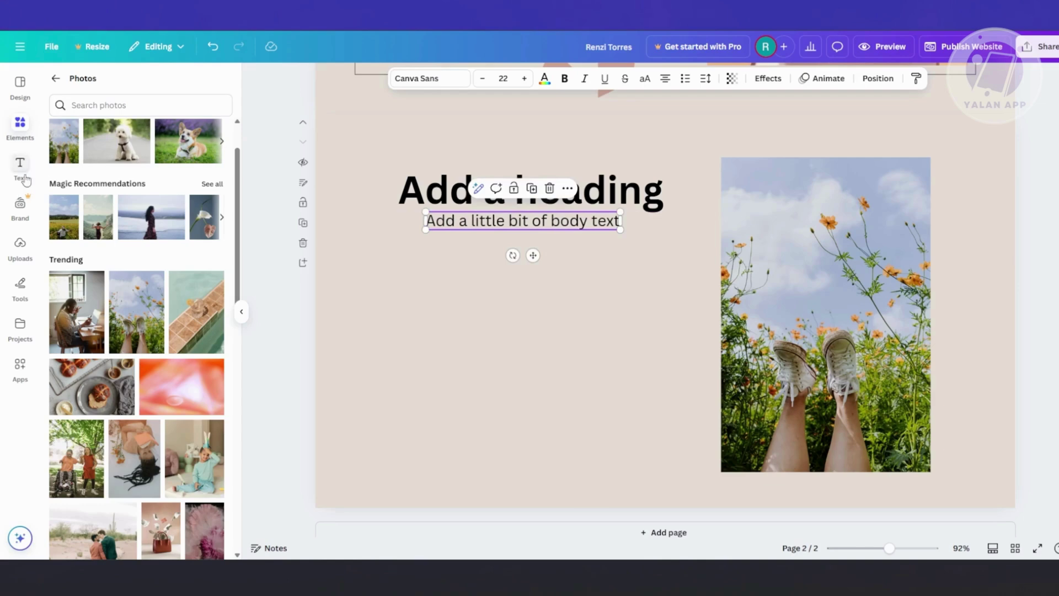
scroll(133, 405, "down", 4)
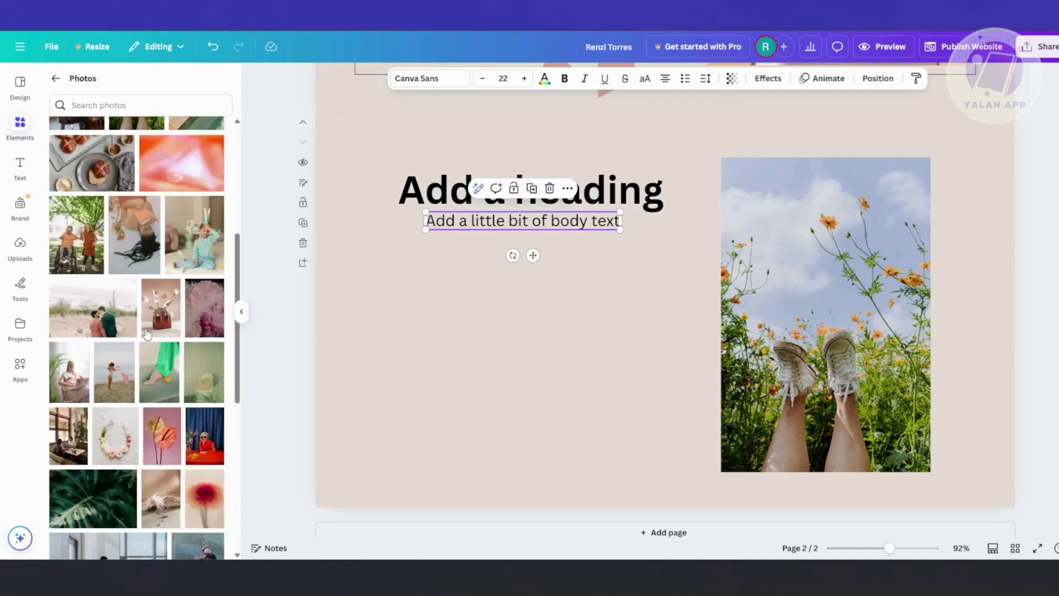
scroll(72, 205, "up", 5)
left_click(33, 175)
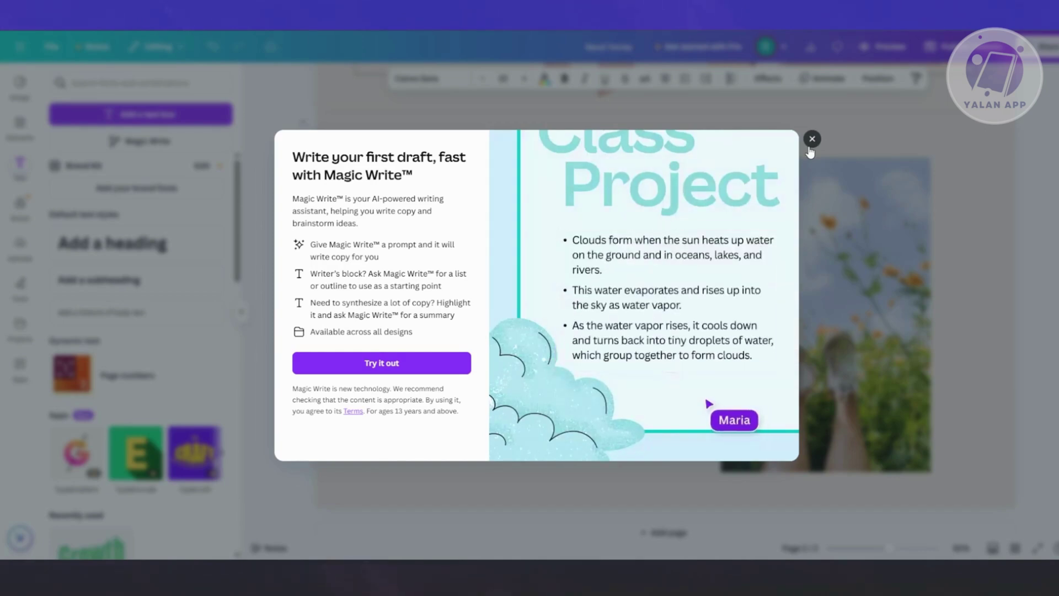
left_click(812, 140)
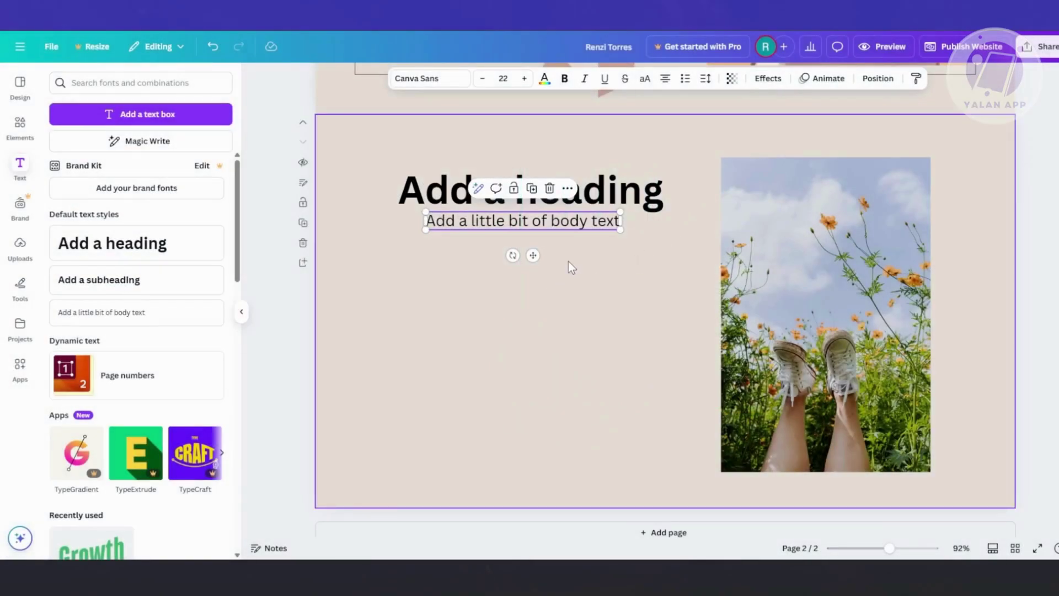
Step: Retype page 2's placeholder heading as 'BIO'
left_click(603, 311)
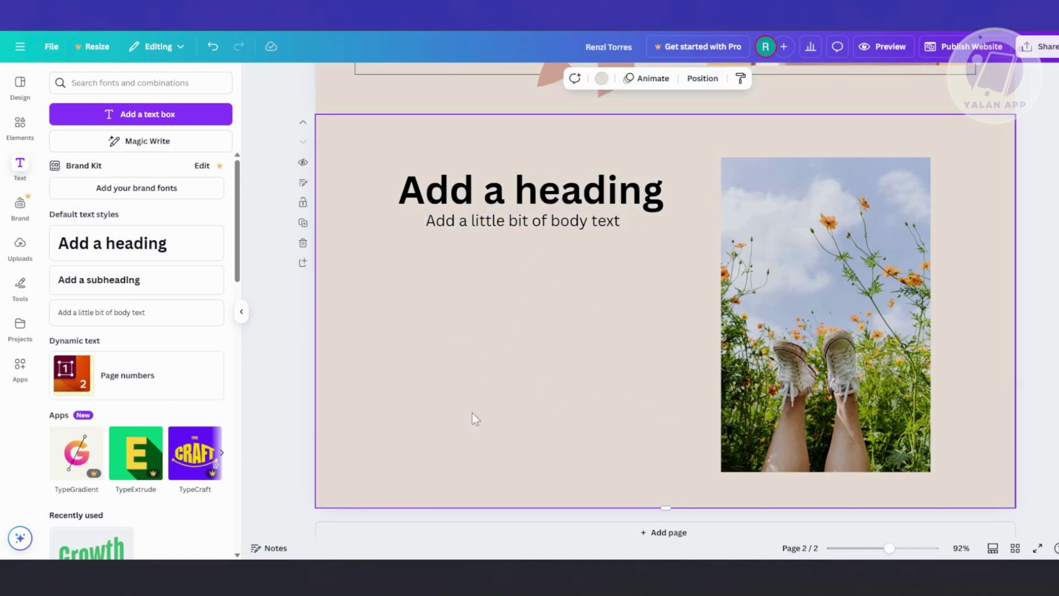
left_click(20, 125)
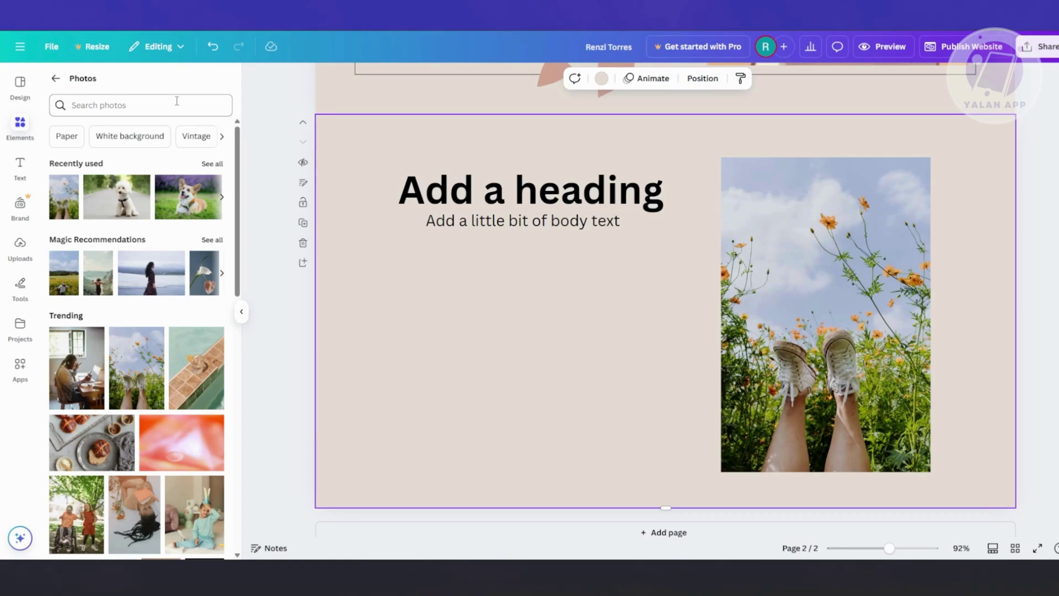
scroll(632, 379, "up", 5)
scroll(633, 366, "down", 5)
scroll(517, 195, "up", 5)
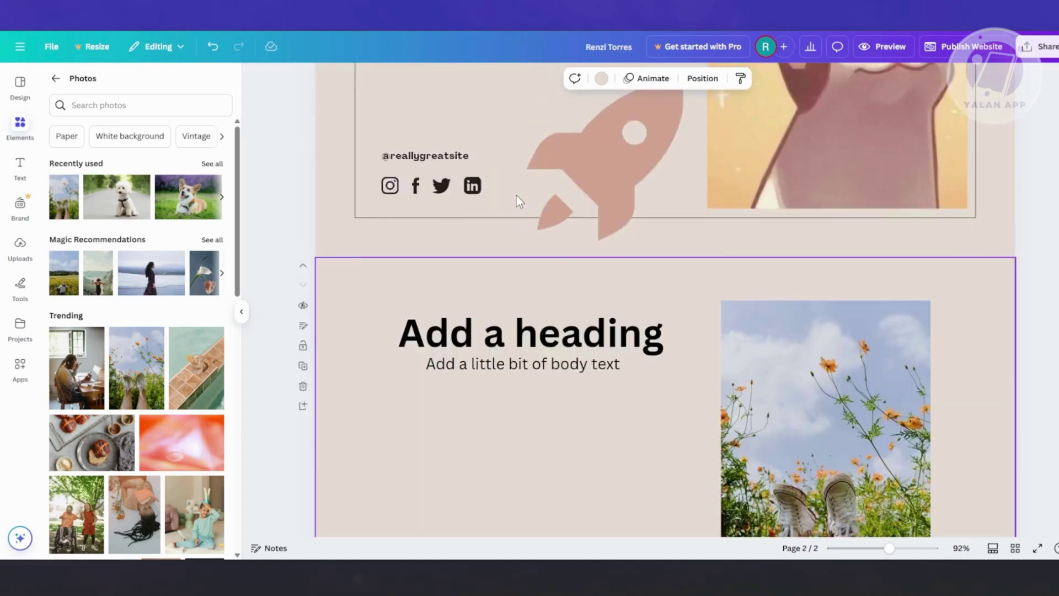
scroll(511, 317, "down", 5)
double_click(543, 252)
type("BIO")
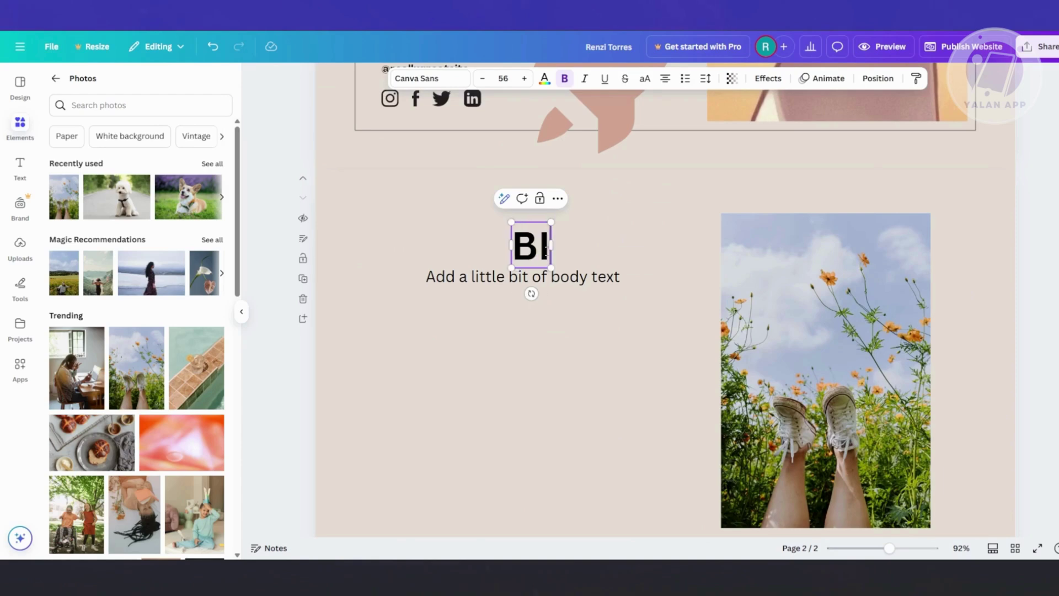
left_click(569, 343)
scroll(564, 343, "up", 5)
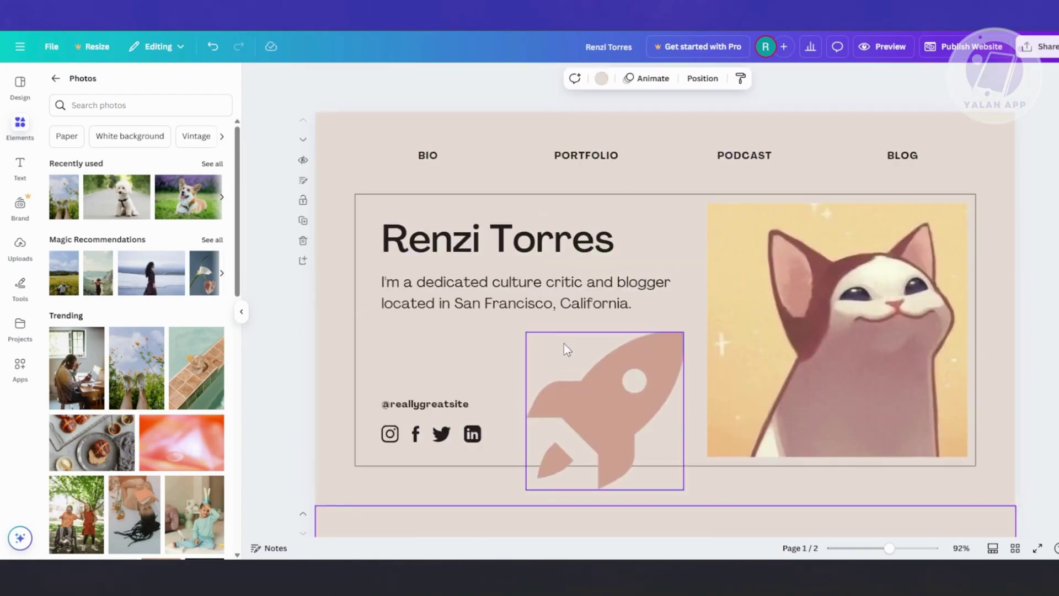
Step: Link the homepage's BIO menu item to page 2 through More > Link
left_click(431, 160)
double_click(429, 156)
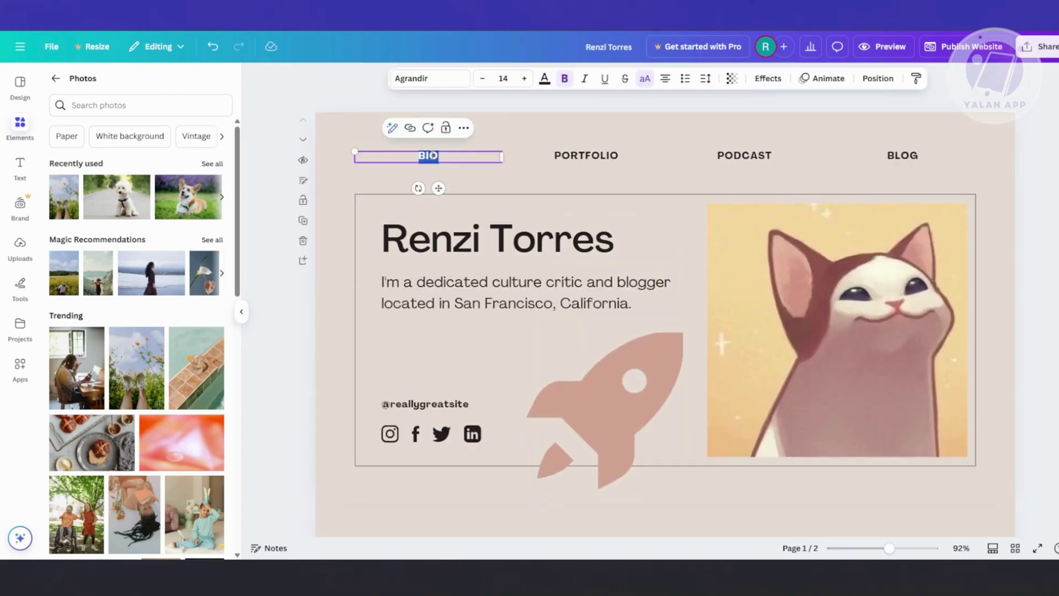
left_click(463, 128)
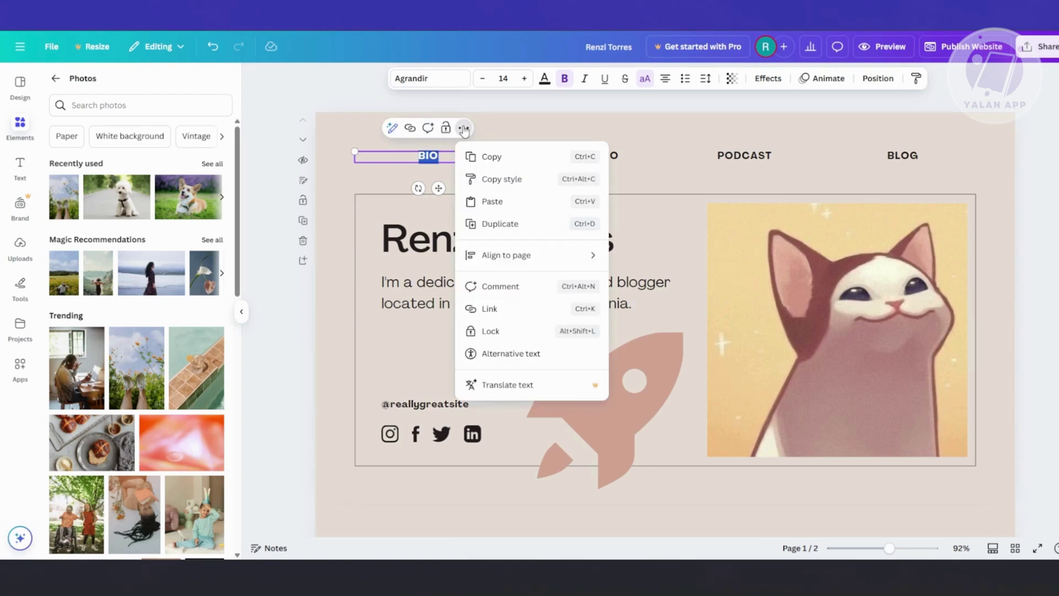
left_click(491, 308)
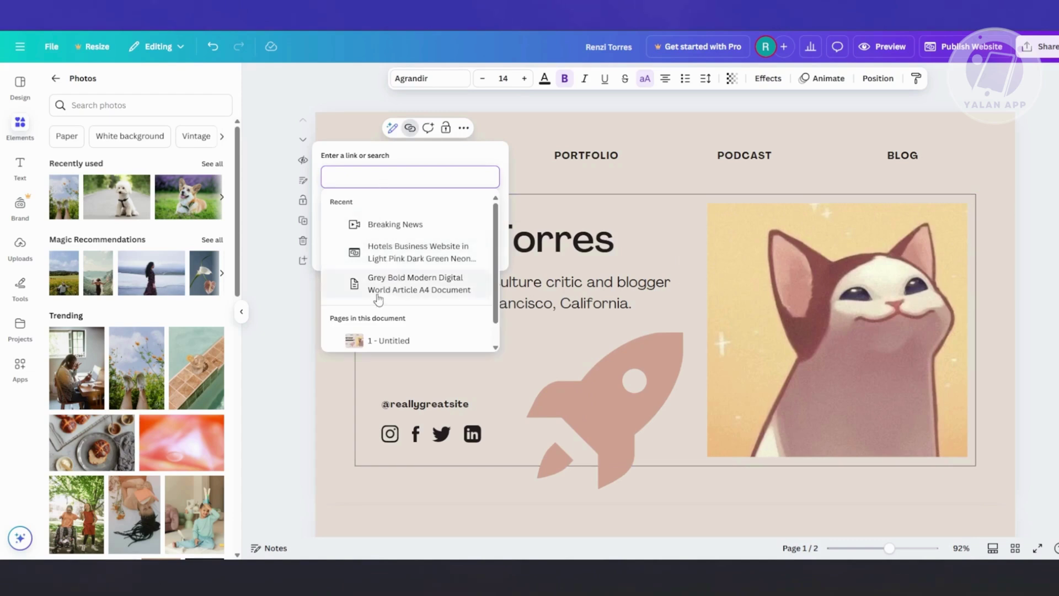
scroll(397, 301, "down", 1)
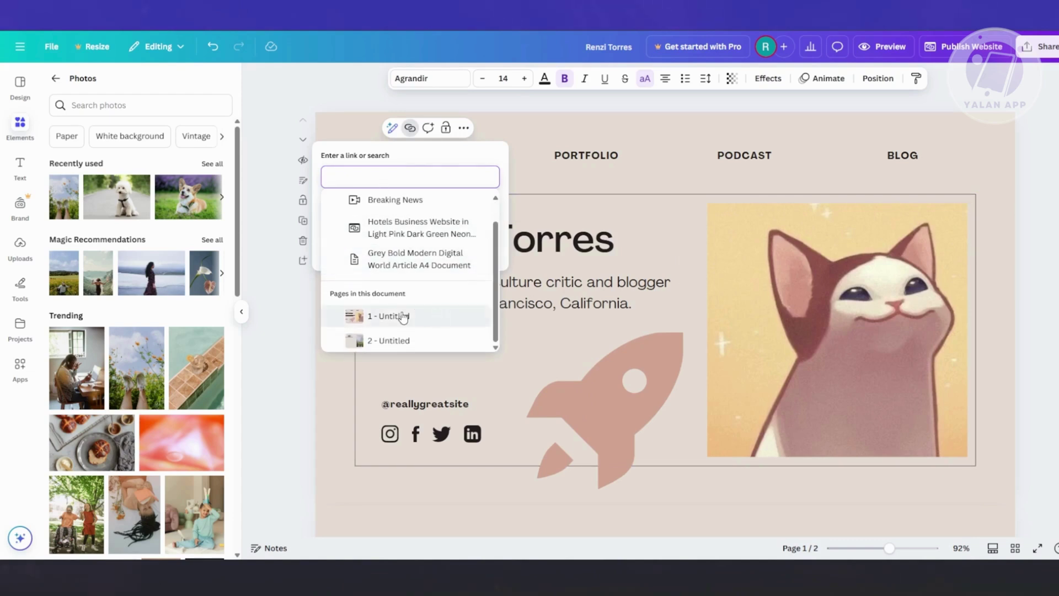
left_click(375, 342)
left_click(474, 294)
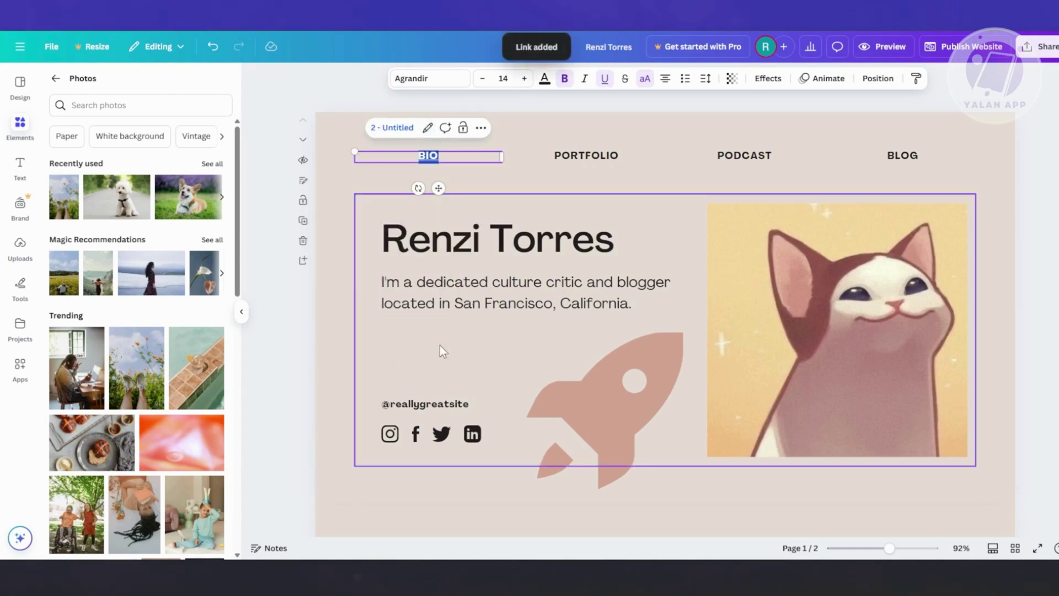
left_click(297, 380)
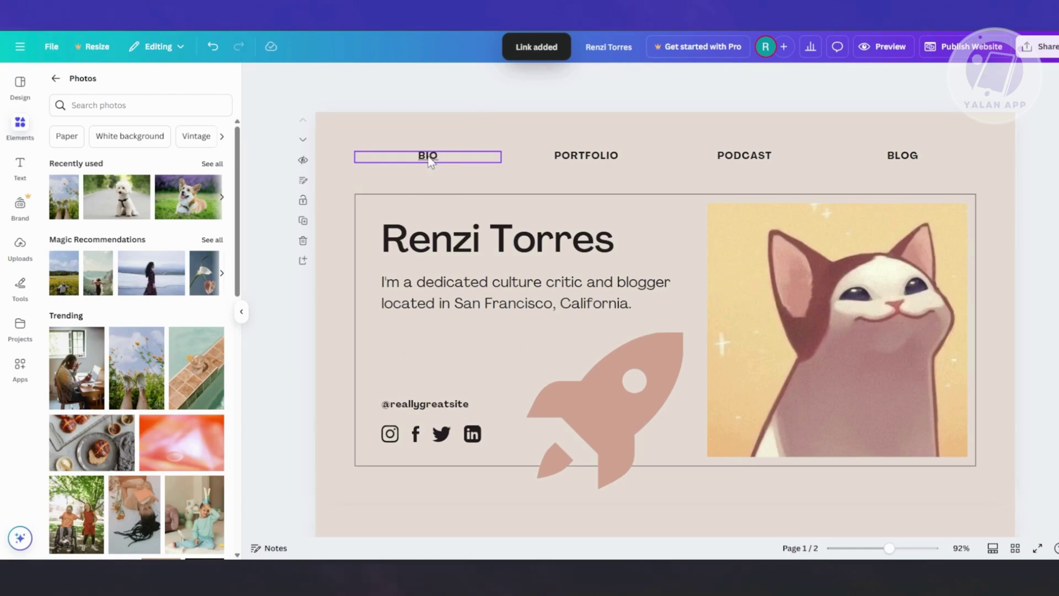
scroll(432, 159, "down", 6)
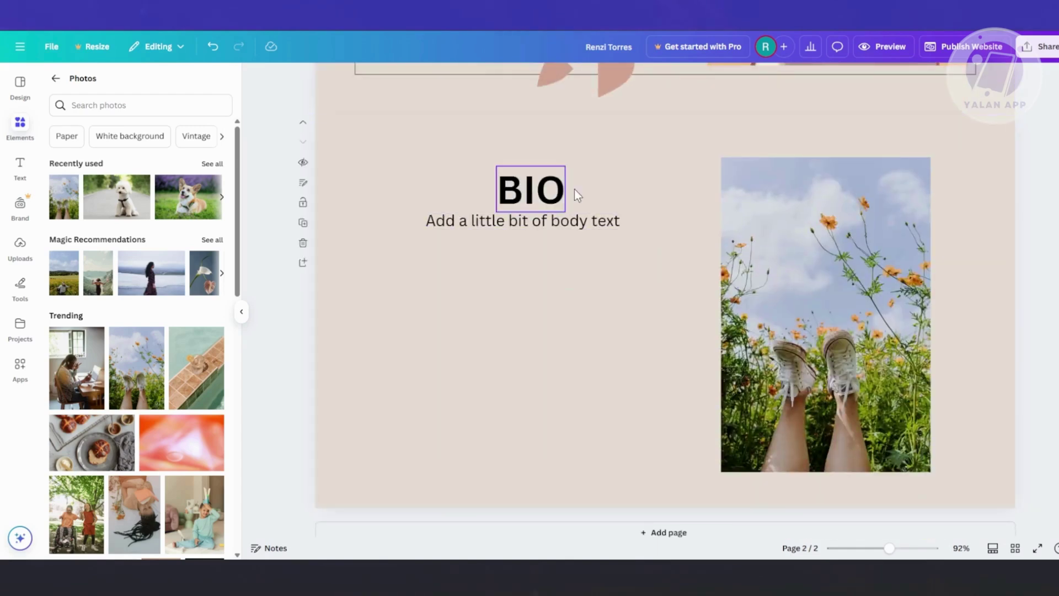
scroll(540, 295, "up", 6)
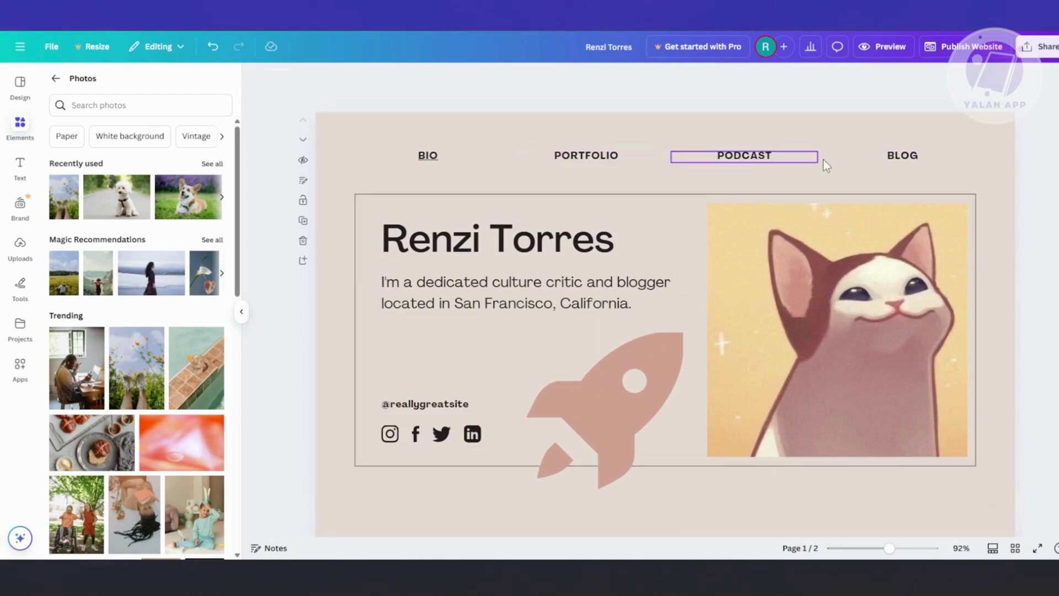
scroll(949, 172, "down", 6)
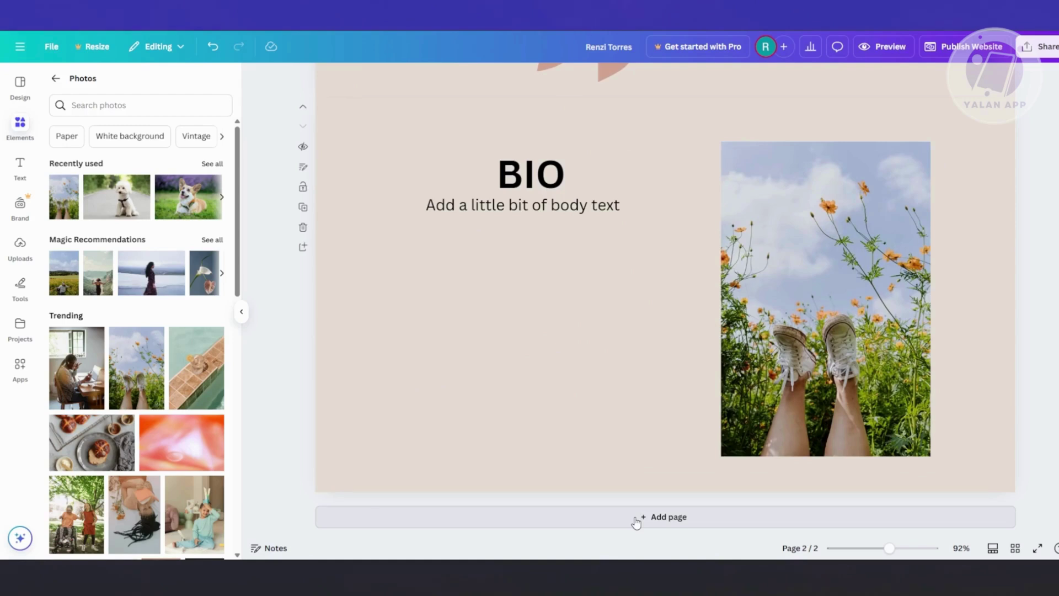
Step: Add a third page and fill its left half with the full-height wine-pouring shadow photo
left_click(655, 522)
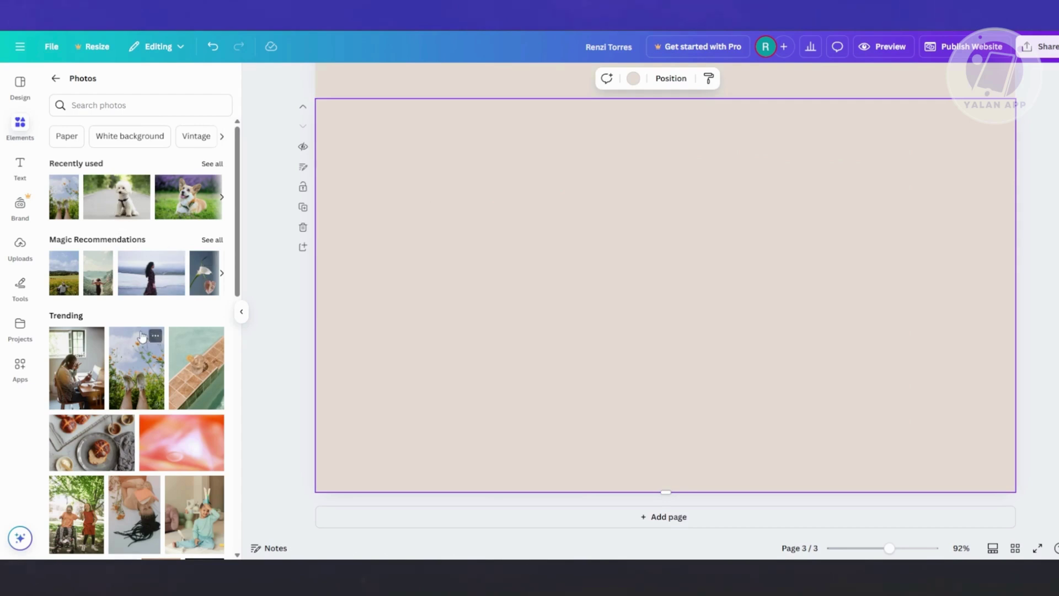
left_click(210, 240)
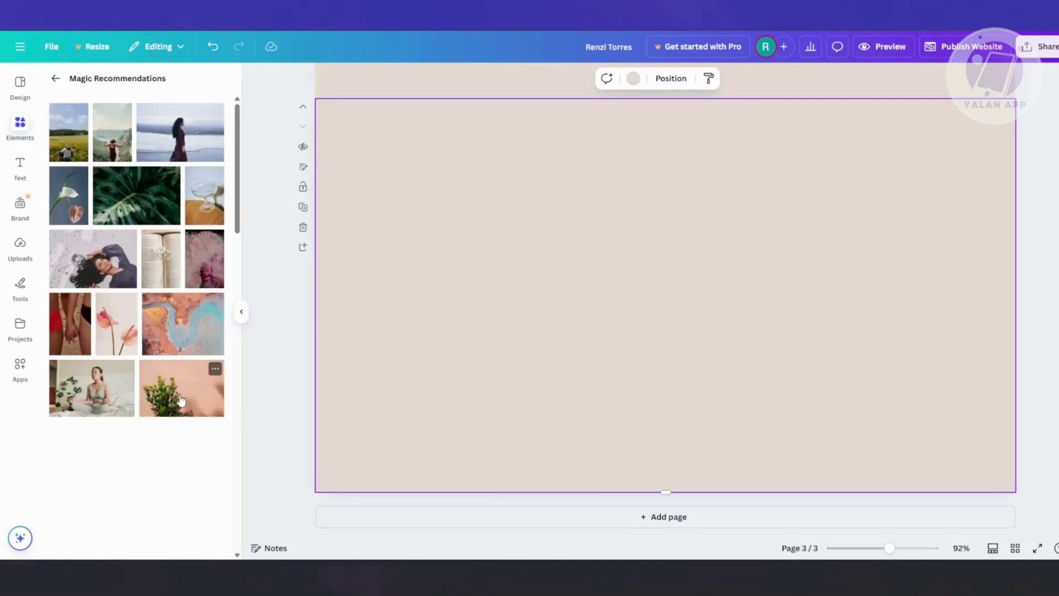
scroll(148, 430, "down", 5)
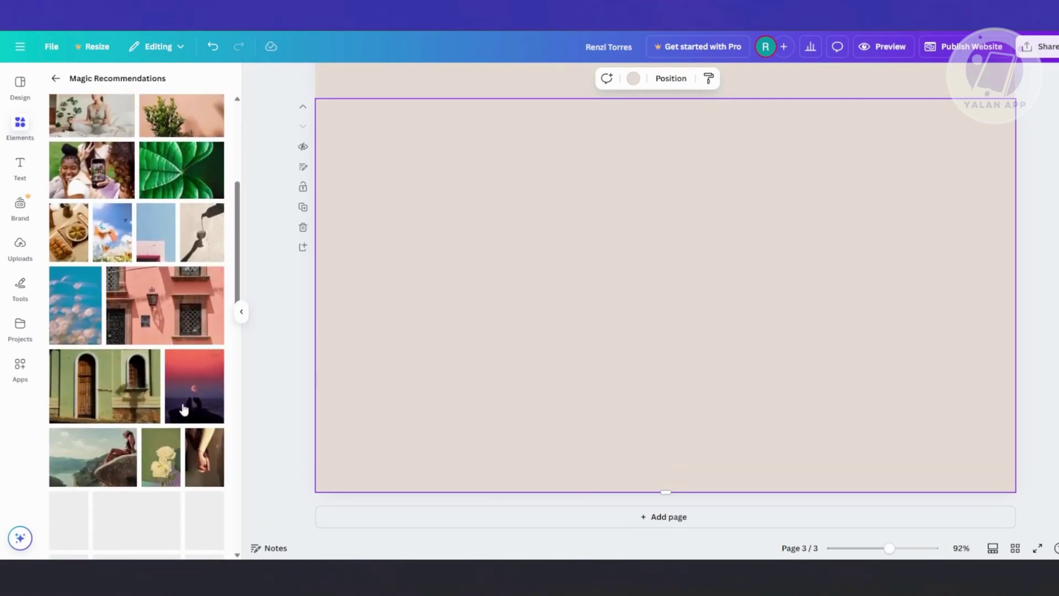
left_click_drag(207, 249, 457, 300)
left_click_drag(552, 415, 642, 471)
left_click(735, 399)
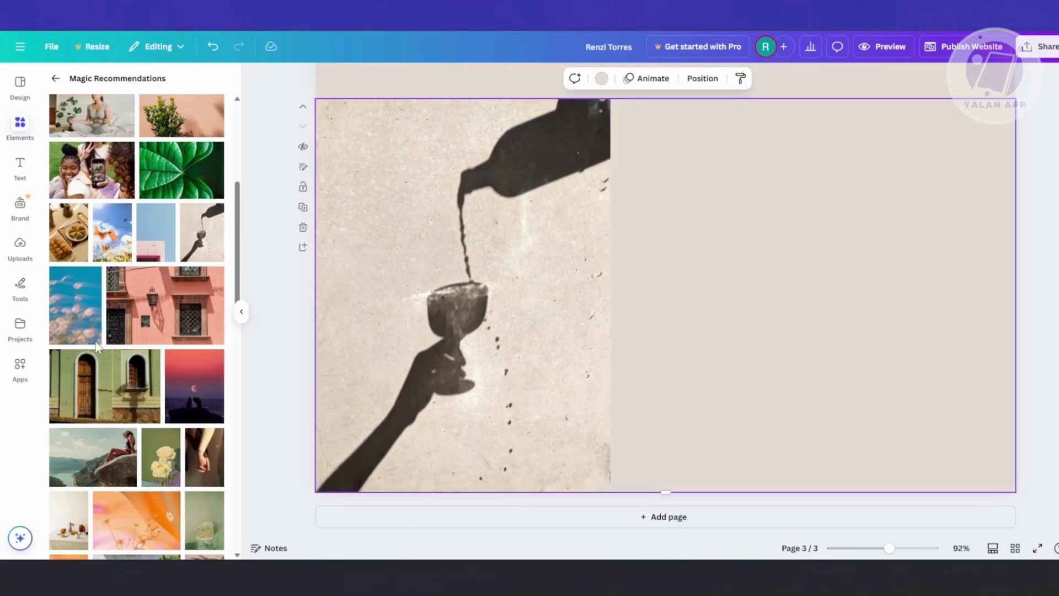
left_click(20, 168)
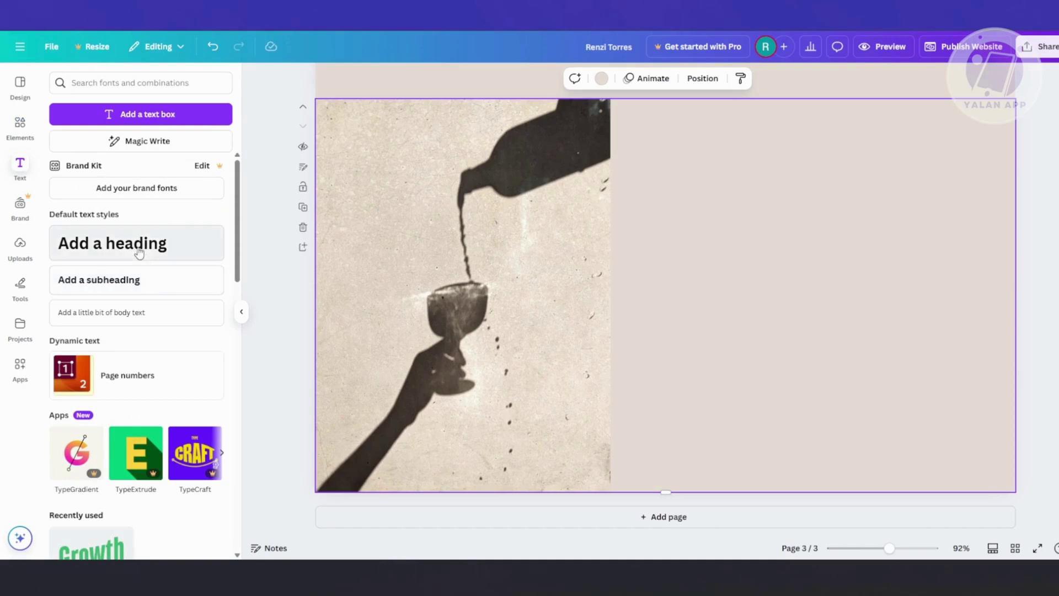
Step: Add a 'DAY 1 - MY LIFE' heading beside the photo with a body-text placeholder beneath it
left_click_drag(163, 244, 734, 166)
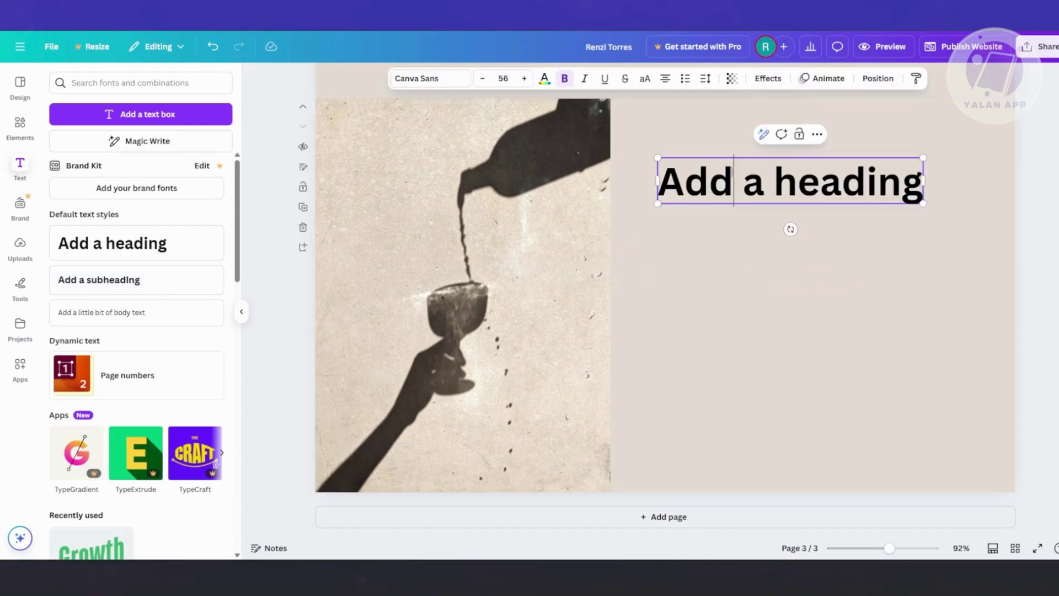
double_click(759, 183)
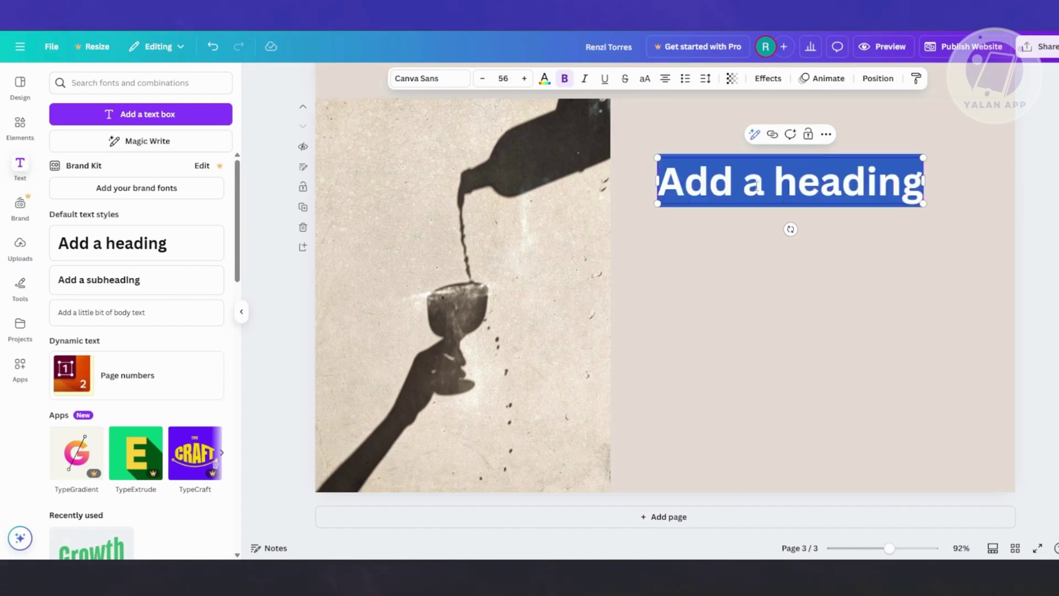
type("da")
key("BackSpace")
key("BackSpace")
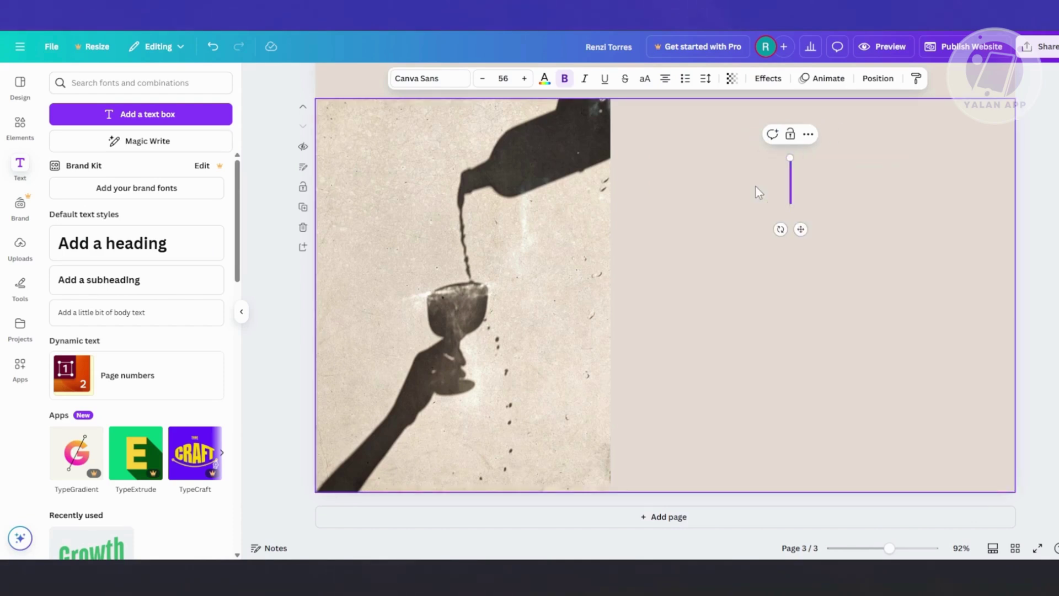
type("DAY 1 OF MY LIFE")
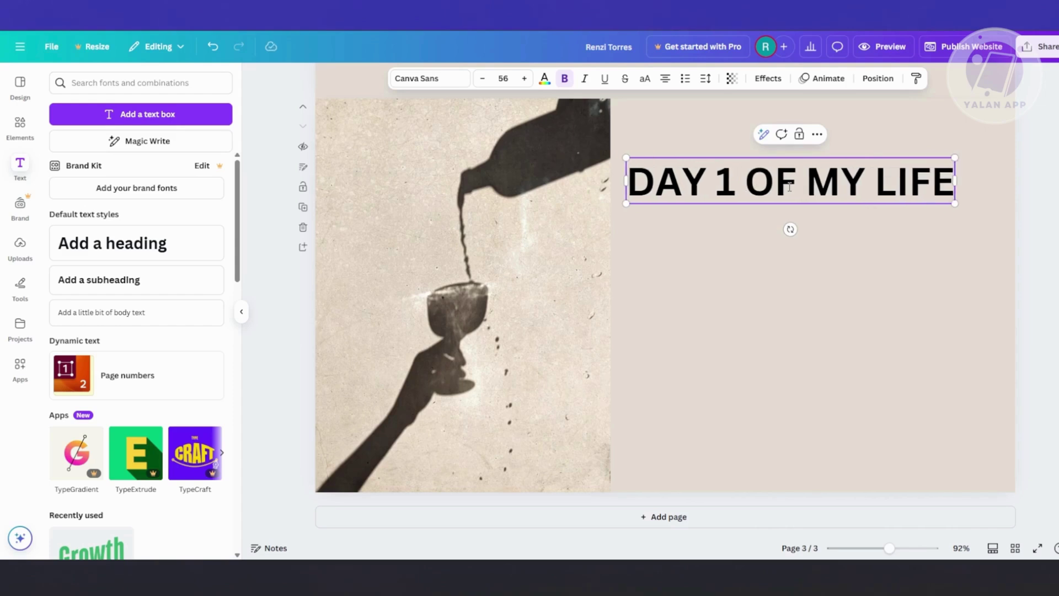
left_click(791, 187)
key("BackSpace")
key("BackSpace")
type("-")
left_click(769, 319)
left_click_drag(824, 184, 809, 170)
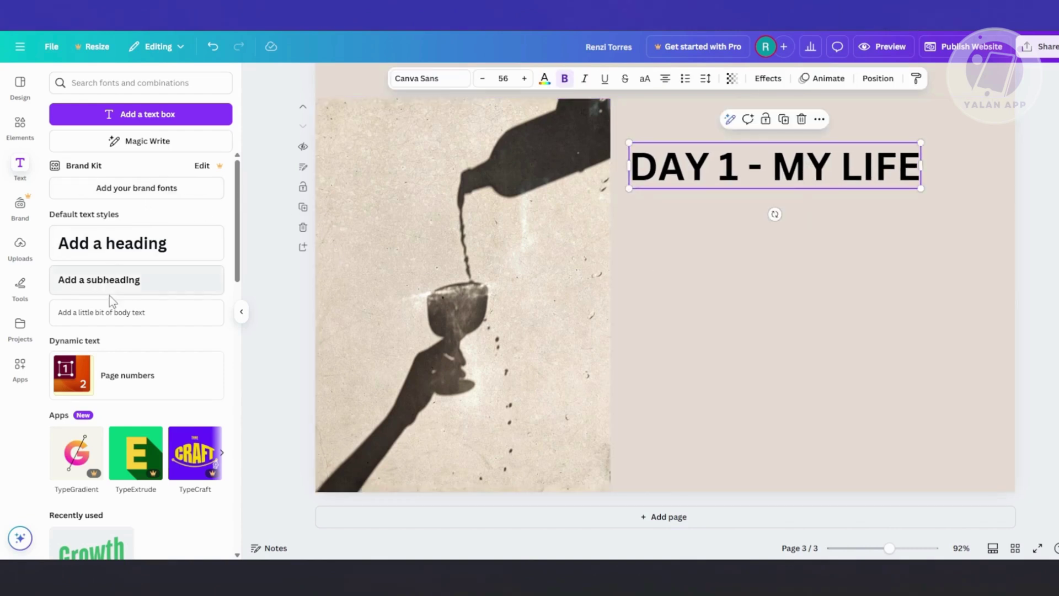
left_click_drag(458, 277, 676, 213)
Step: Generate a Magic Write paragraph about having a good day and insert it into the body text
left_click(191, 141)
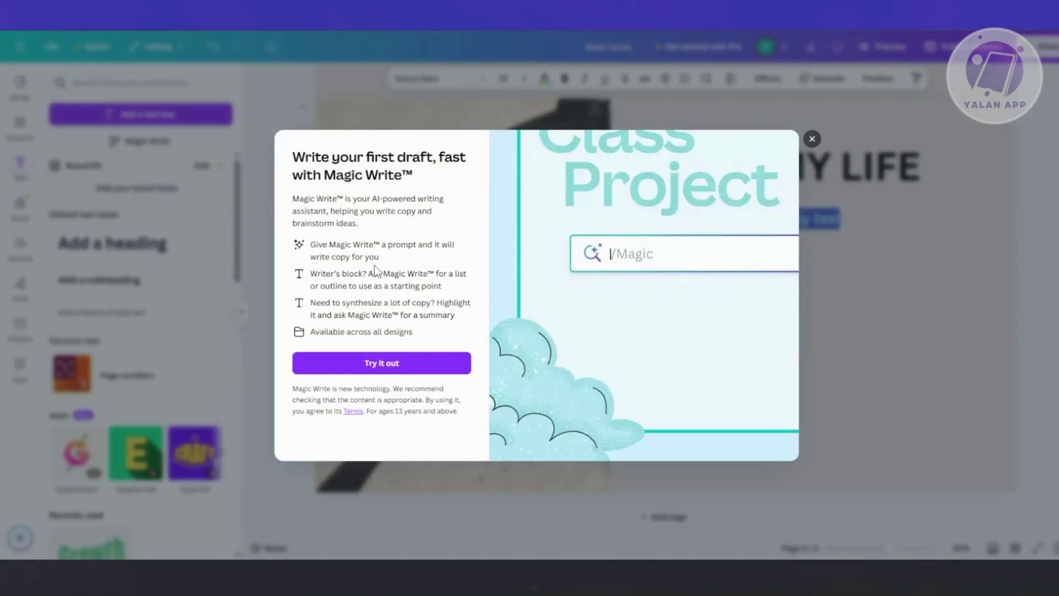
left_click(382, 363)
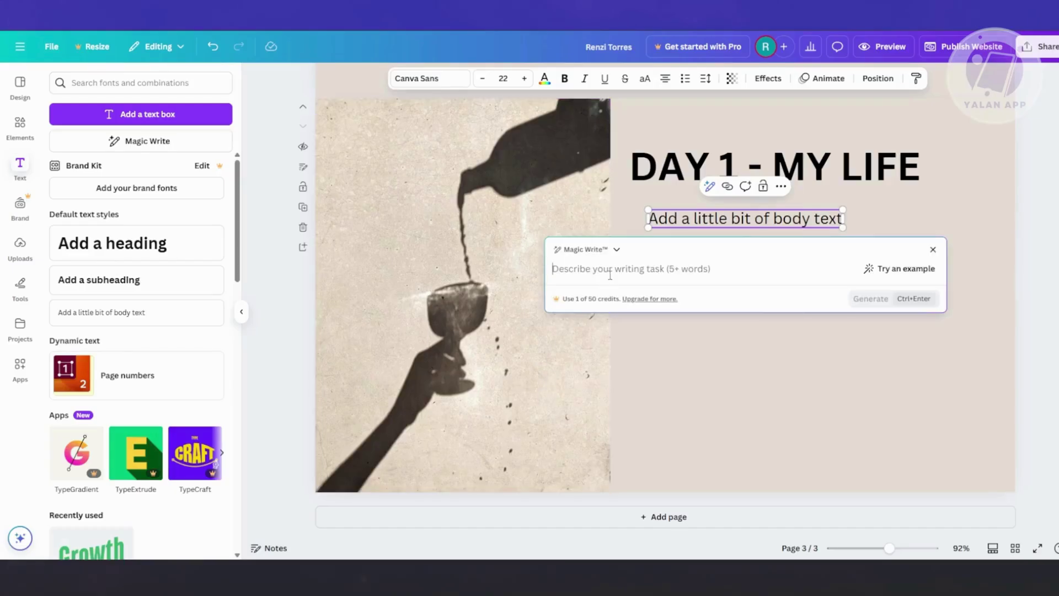
type("so")
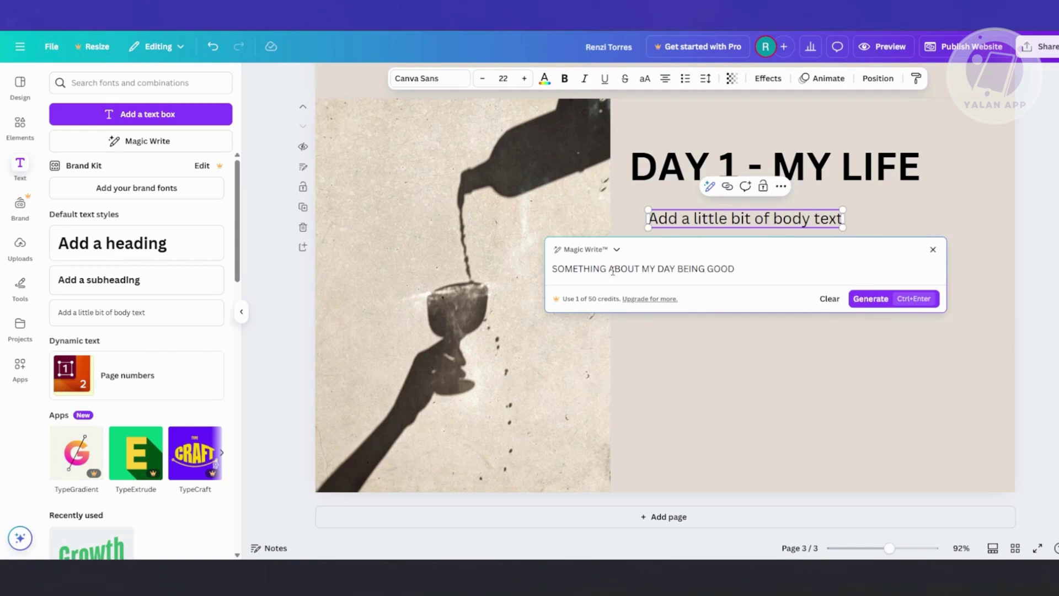
left_click(887, 305)
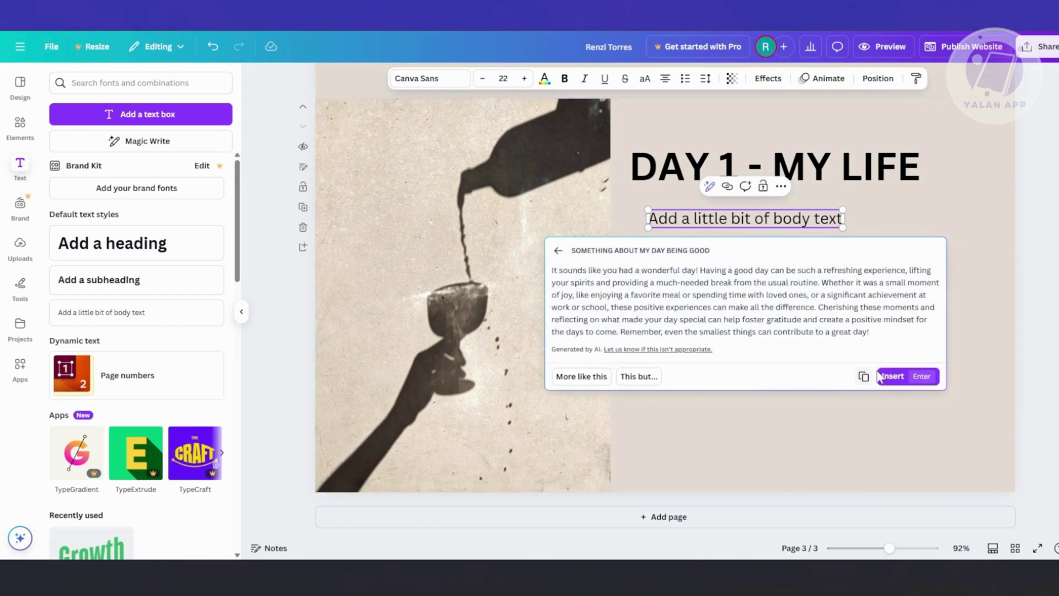
left_click(894, 376)
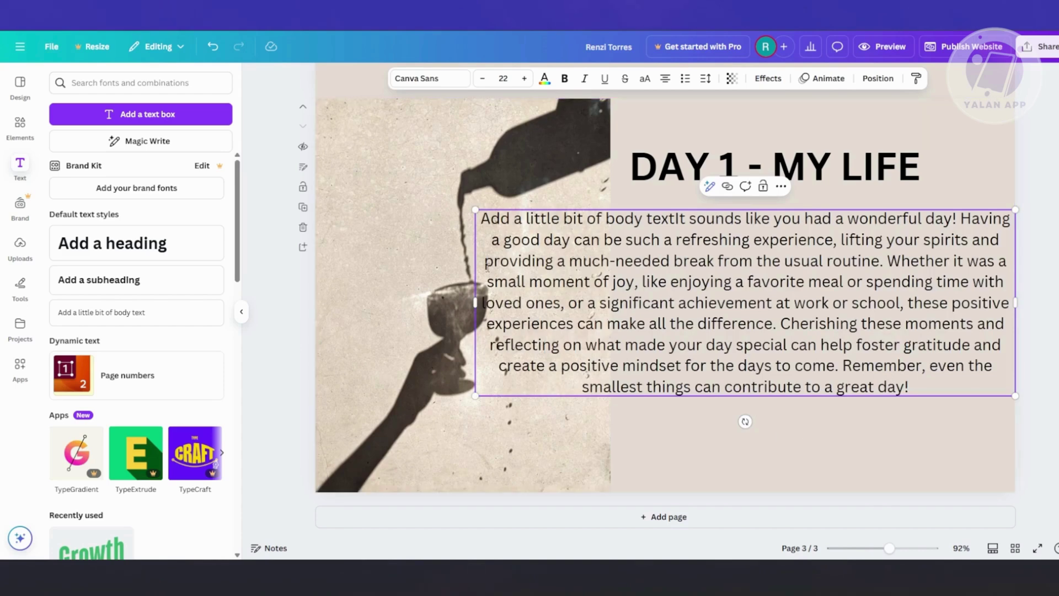
Step: Narrow the body text box, shift it up under the heading, and left-align the paragraph
left_click_drag(476, 302, 622, 276)
left_click(737, 302)
left_click_drag(753, 301, 744, 281)
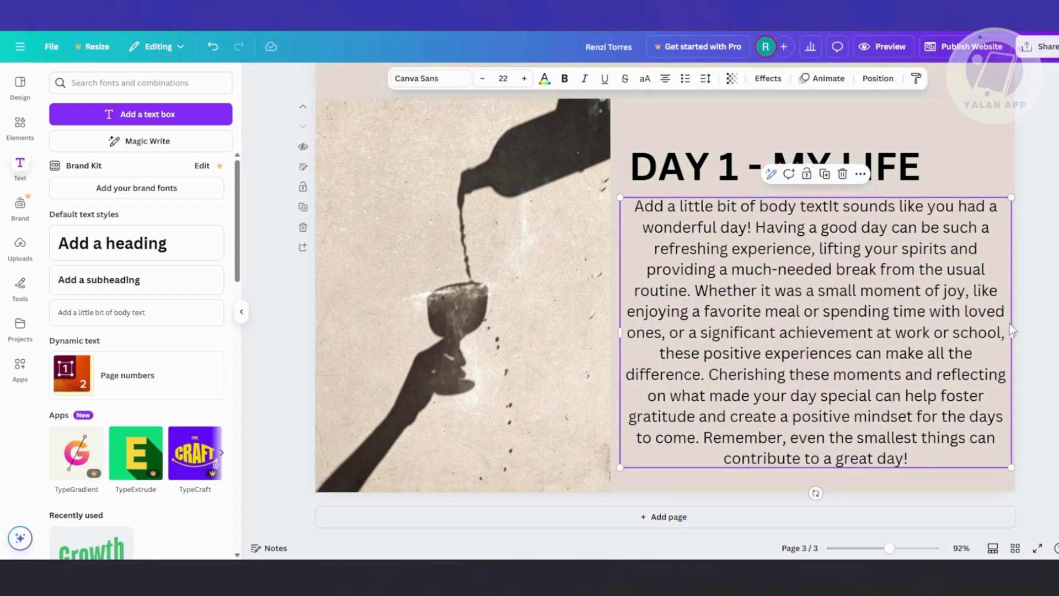
left_click_drag(1014, 332, 995, 332)
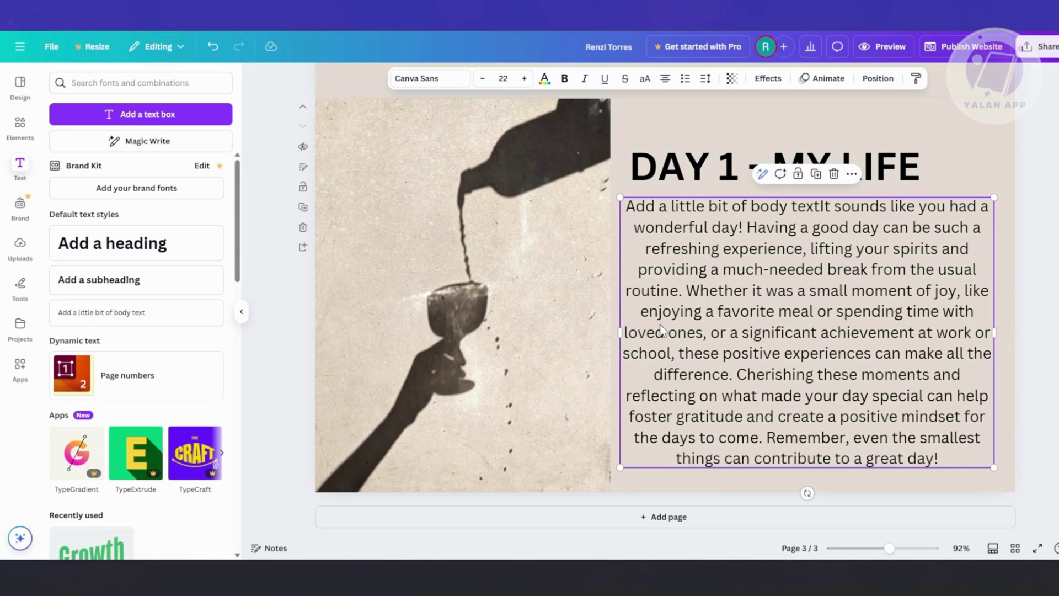
double_click(624, 337)
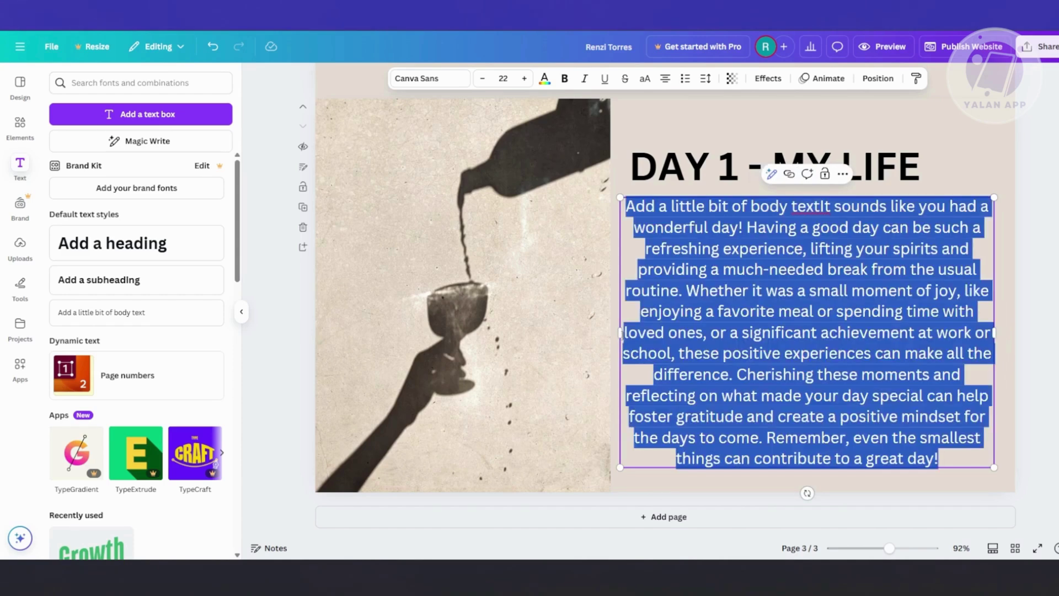
left_click_drag(619, 333, 629, 333)
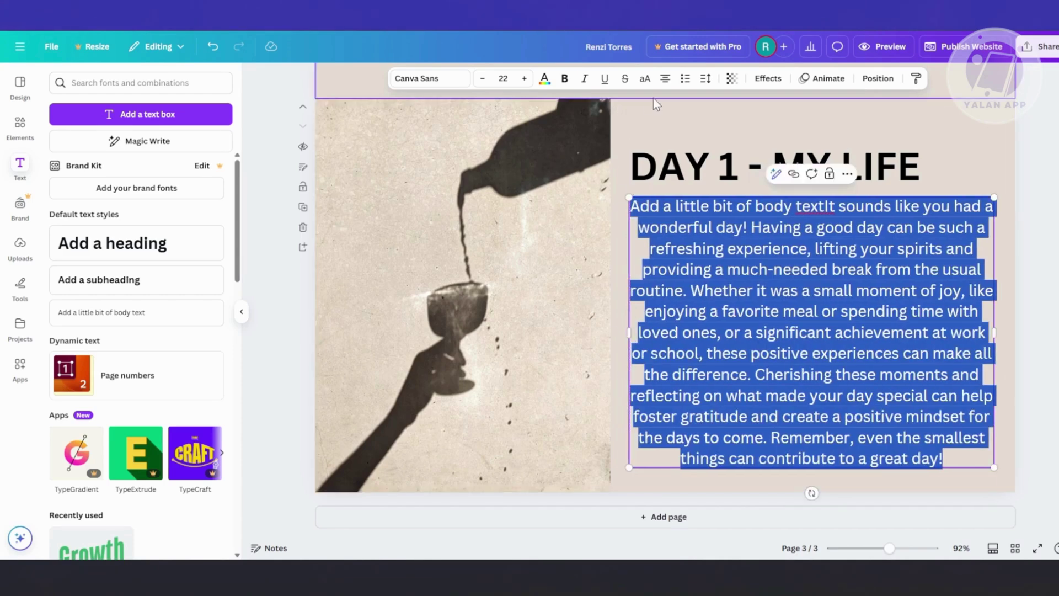
left_click(666, 79)
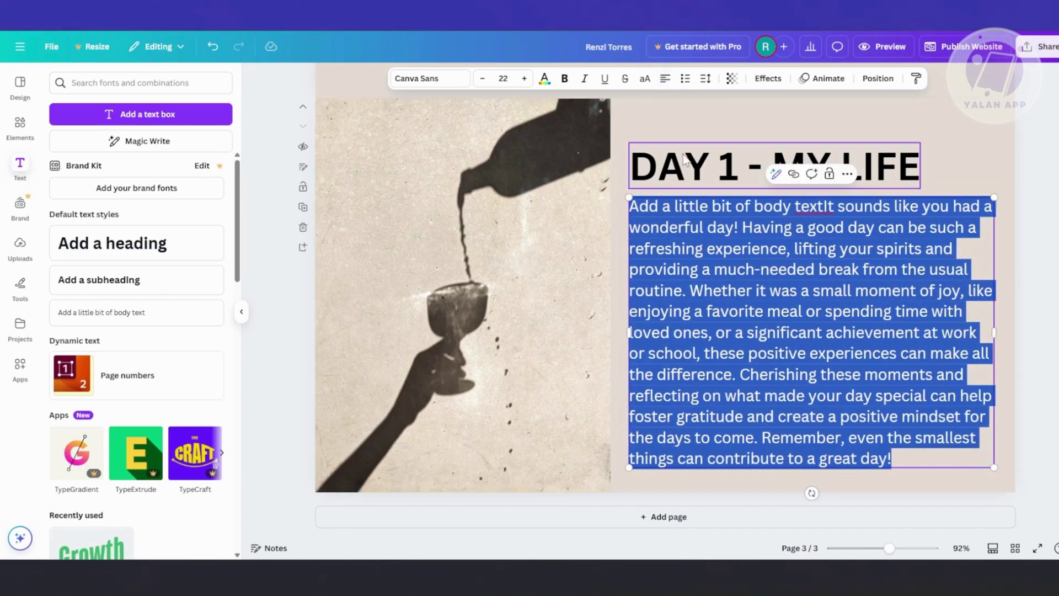
Step: Shrink the paragraph to 17 pt, tighten its column, and set the font to Agrandir
left_click(481, 79)
left_click(482, 79)
left_click(482, 79)
left_click(482, 79)
left_click(482, 79)
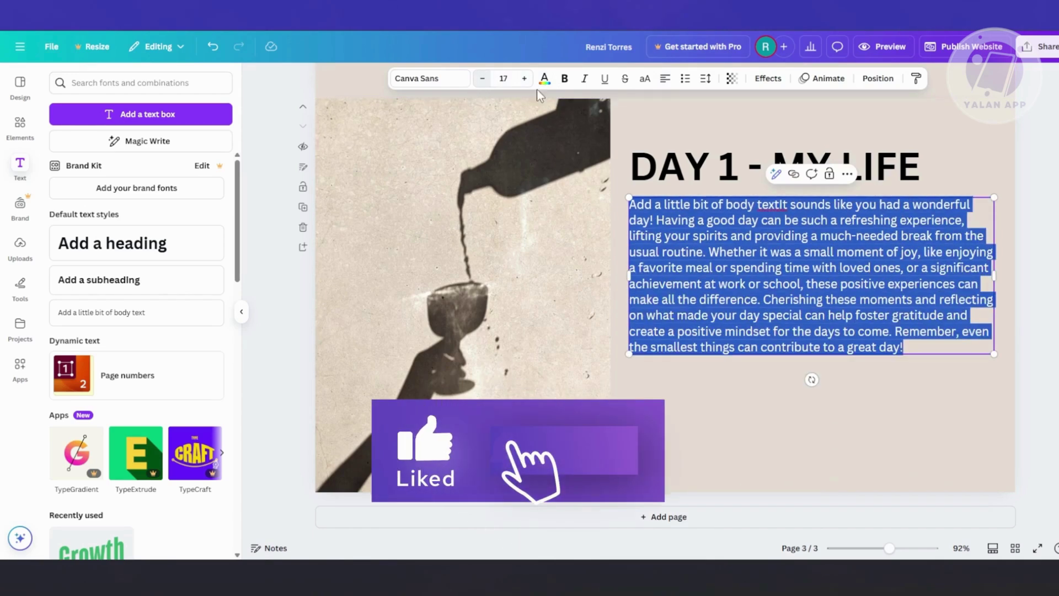
left_click_drag(995, 277, 948, 290)
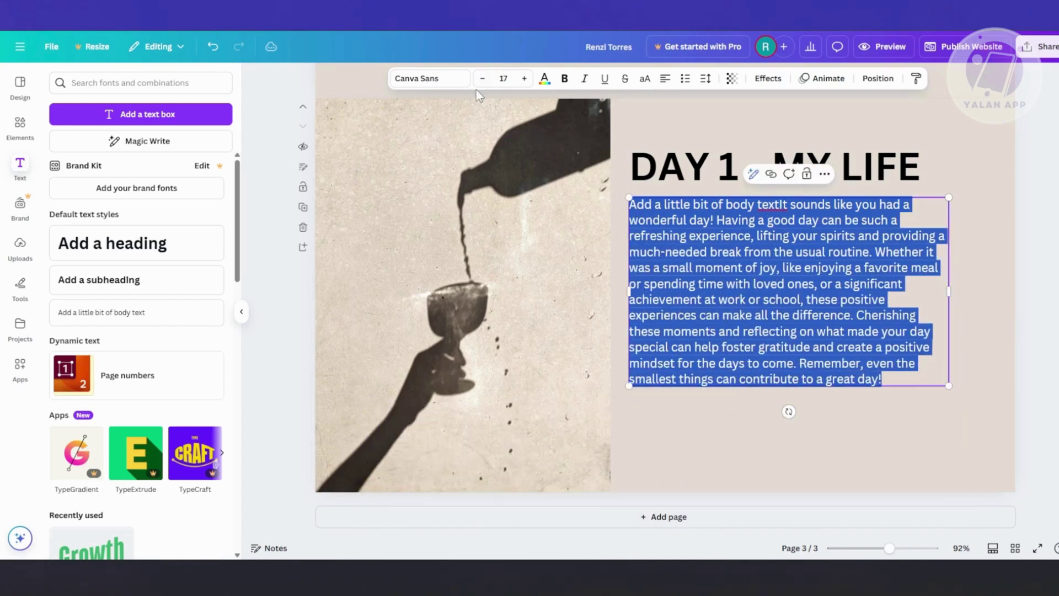
left_click(442, 79)
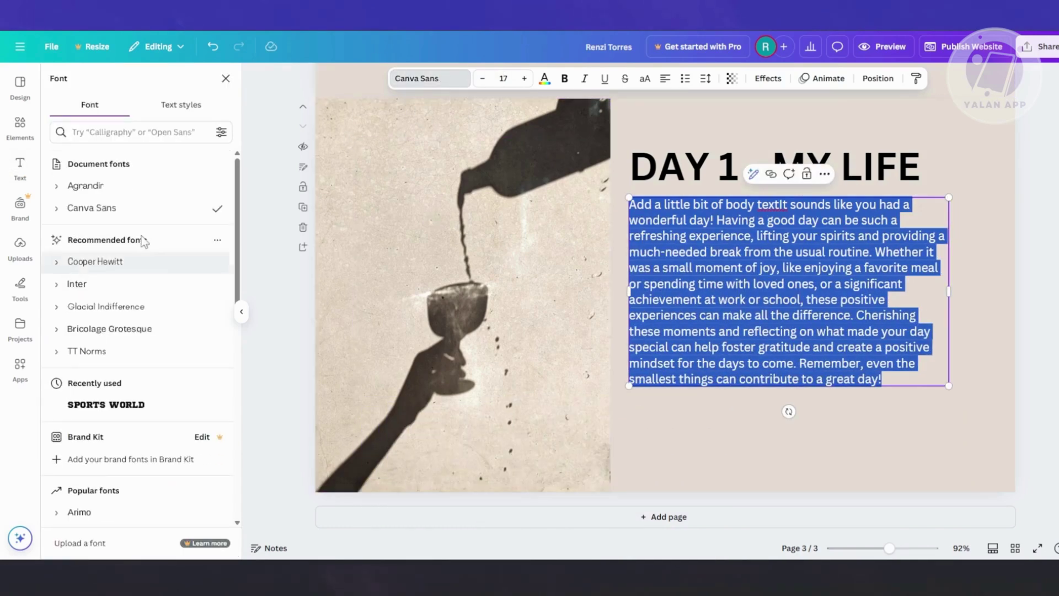
left_click(114, 185)
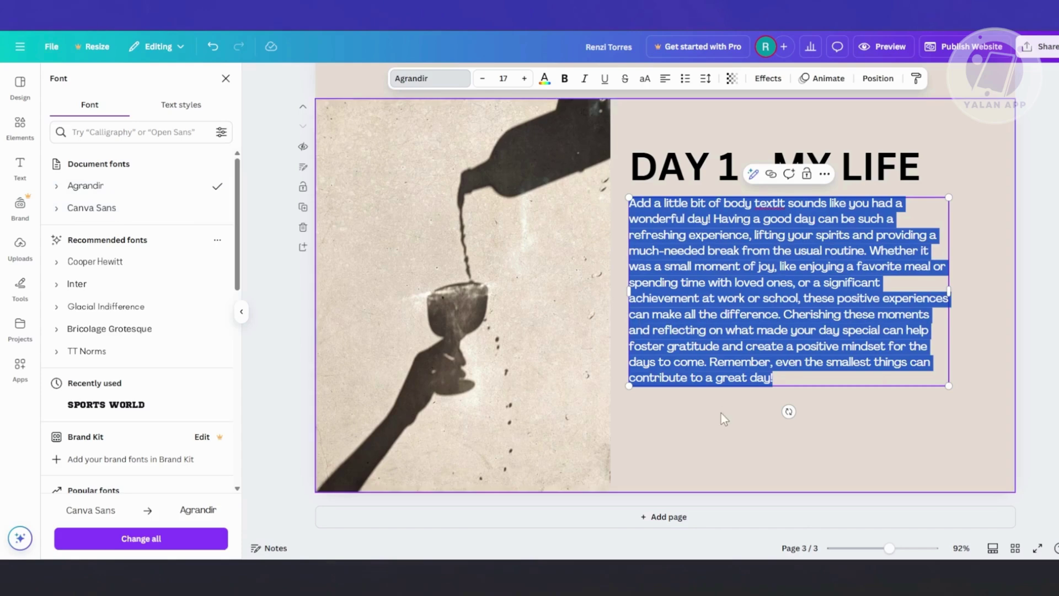
left_click(731, 443)
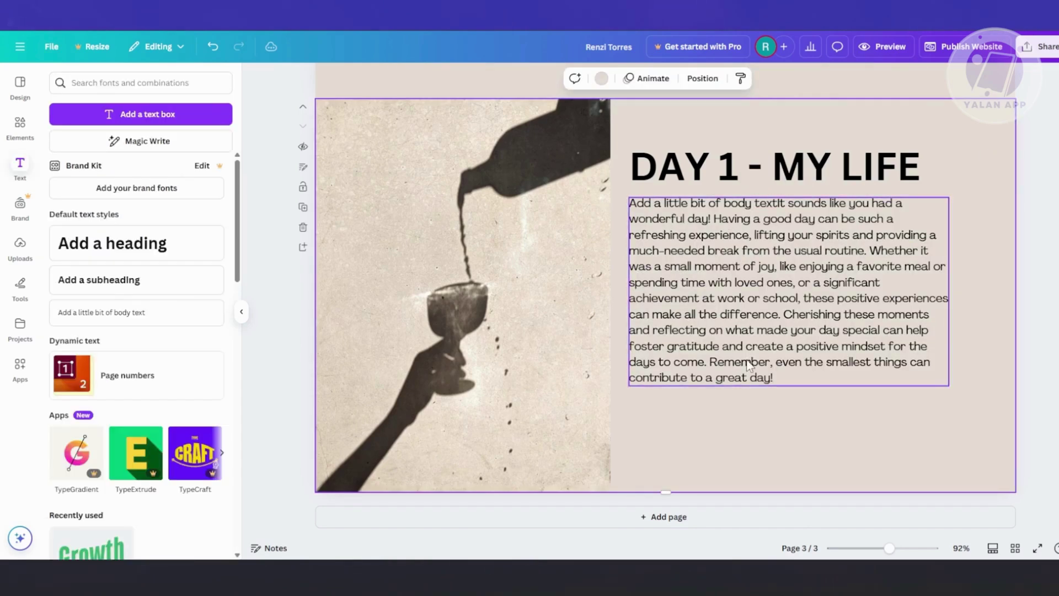
left_click(1033, 278)
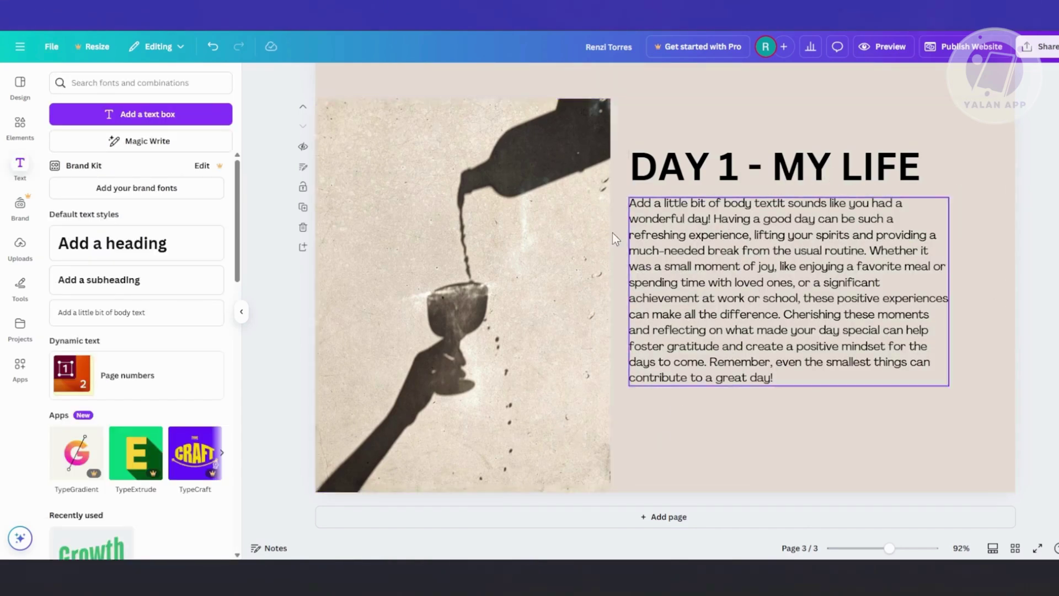
Step: Add a blank fourth page after the Day 1 page
scroll(633, 270, "up", 3)
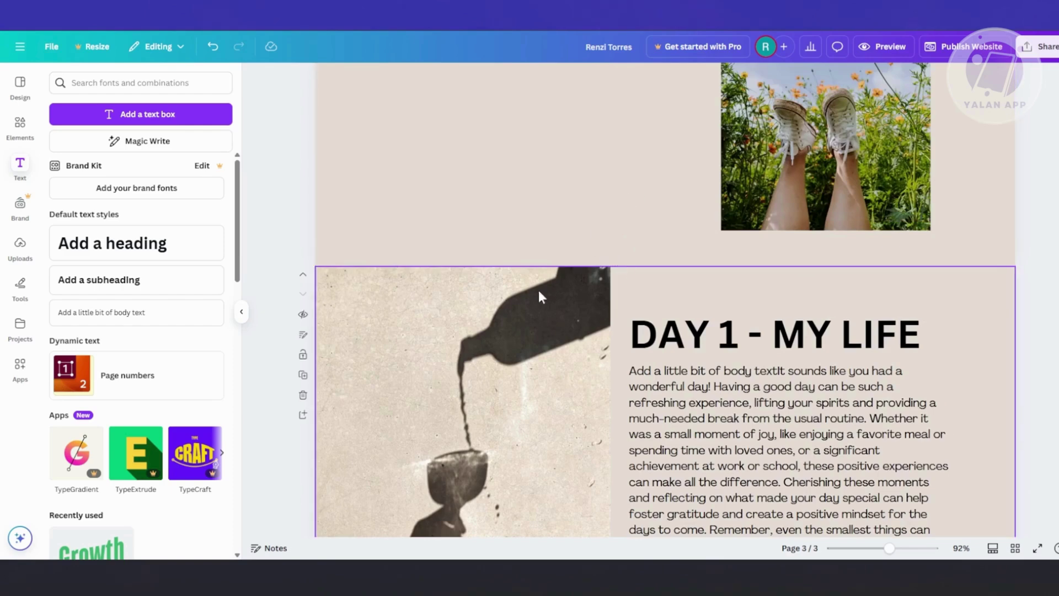
scroll(477, 346, "down", 3)
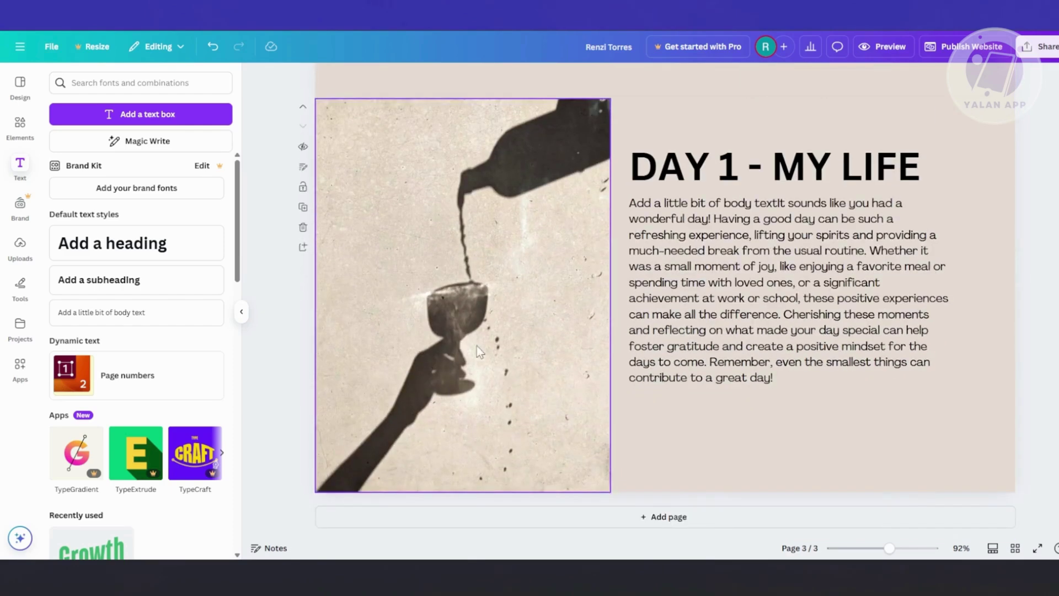
left_click(659, 517)
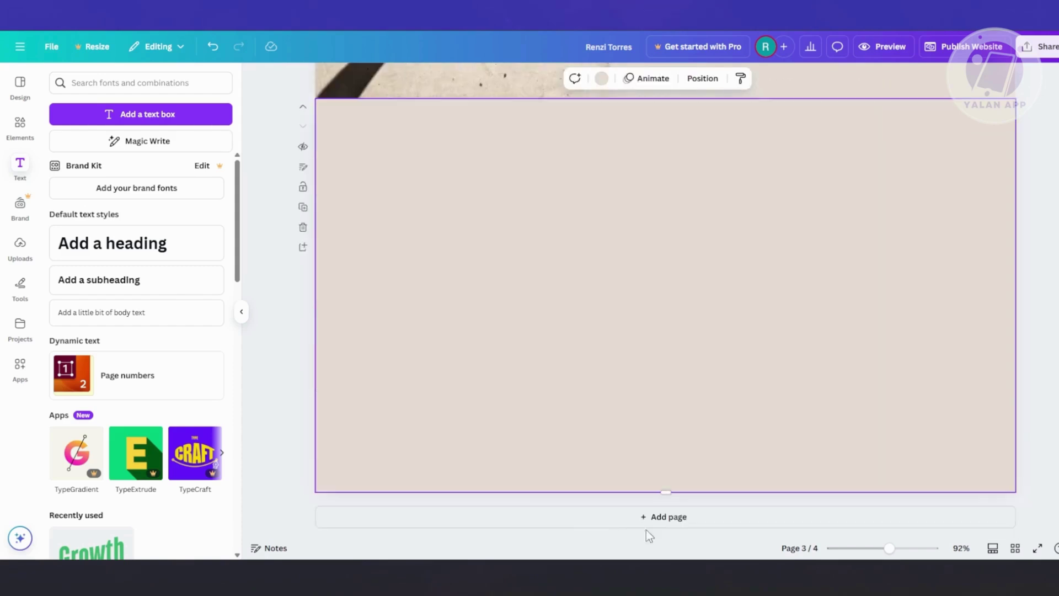
scroll(481, 298, "up", 5)
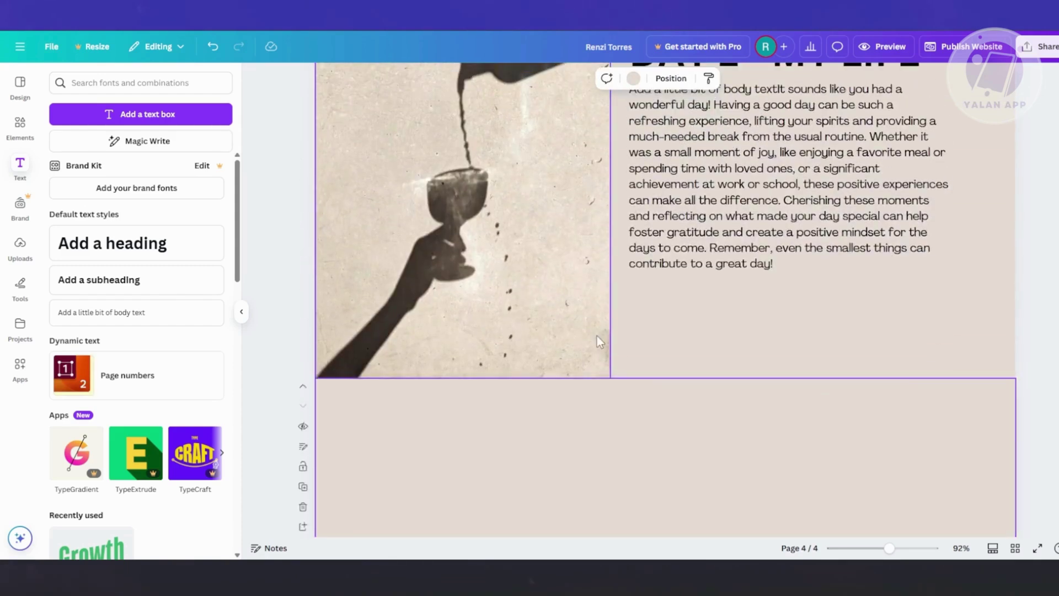
scroll(597, 338, "down", 3)
scroll(726, 307, "up", 5)
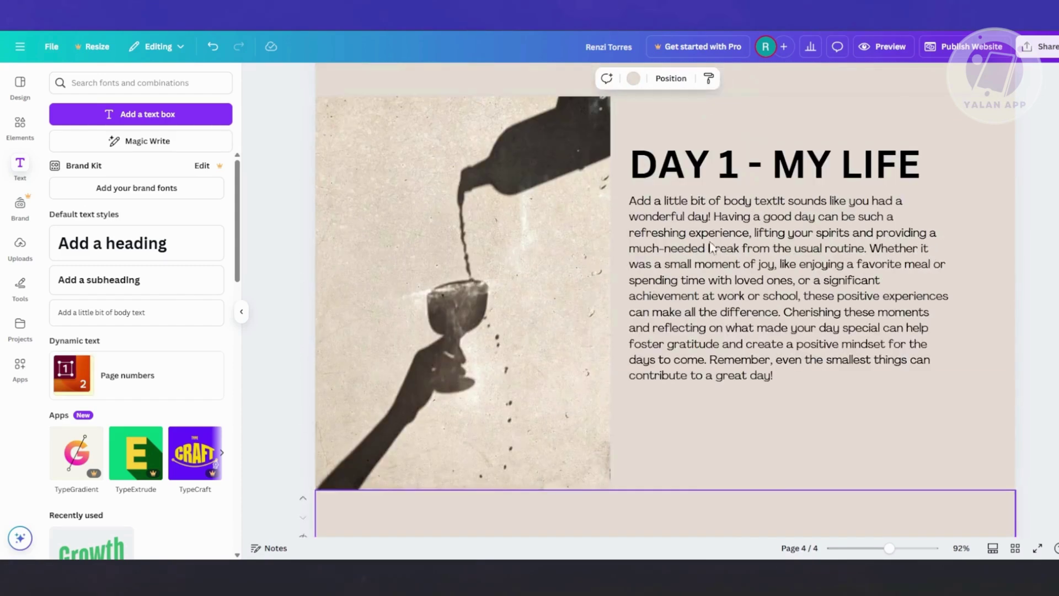
scroll(590, 387, "down", 5)
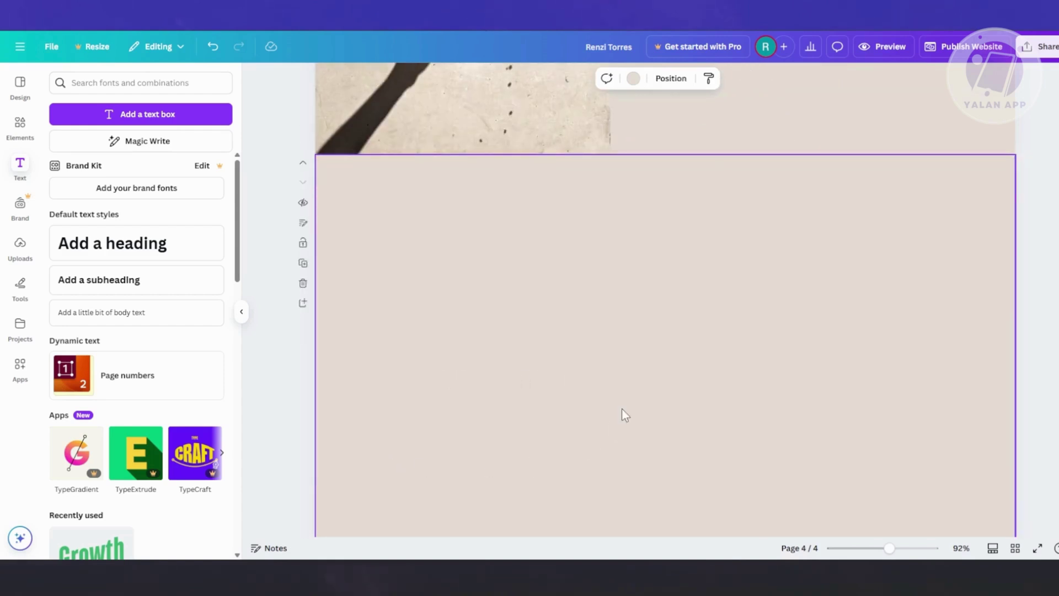
Step: Review the pages in single-page and scroll views, ending on the DAY 1 - MY LIFE page with thumbnails
left_click(994, 549)
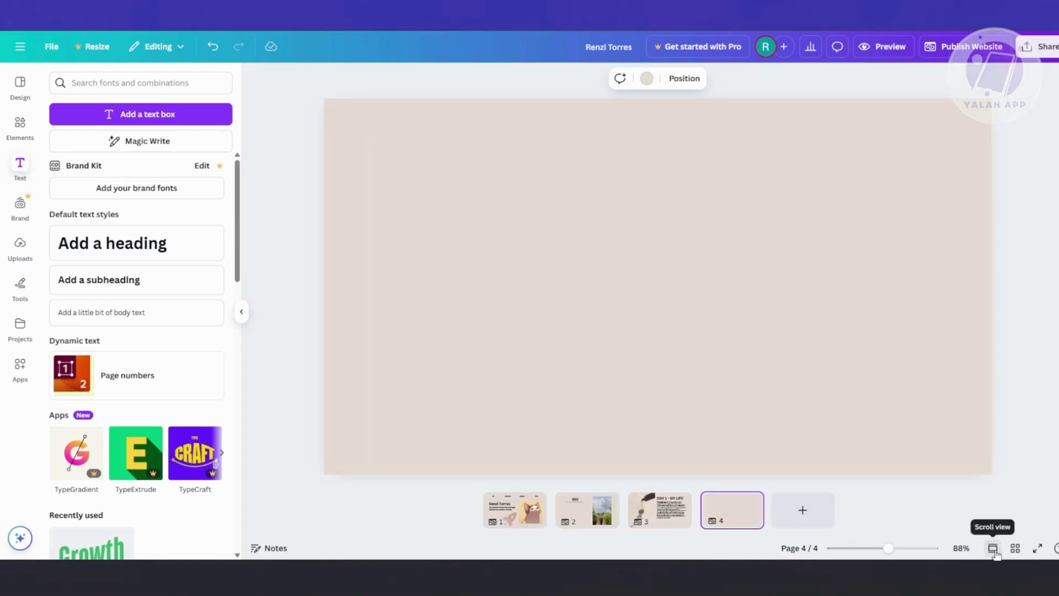
scroll(917, 353, "up", 2)
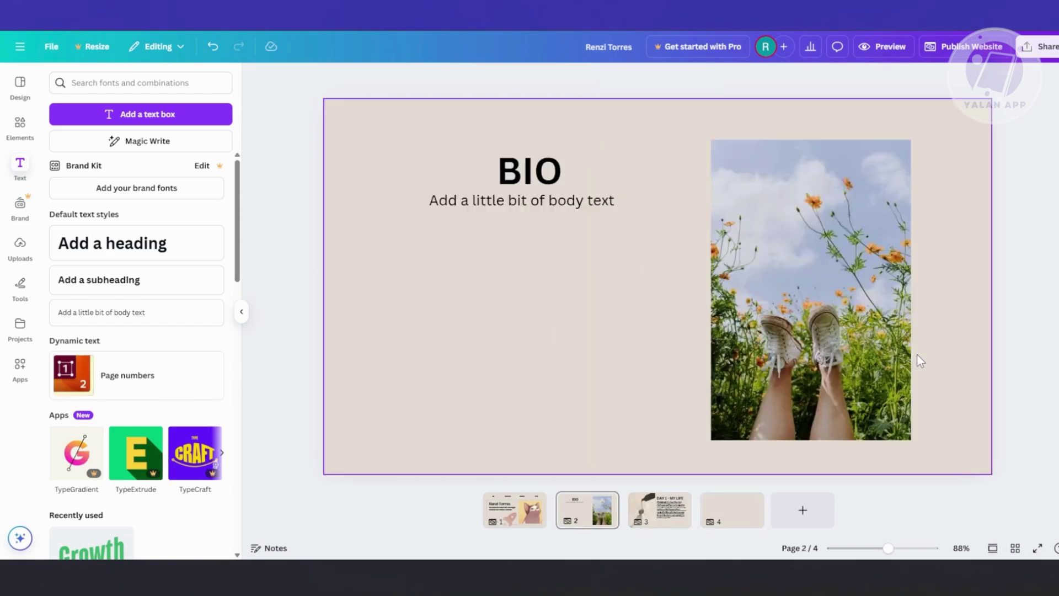
scroll(917, 353, "up", 1)
scroll(561, 280, "down", 1)
scroll(561, 285, "down", 2)
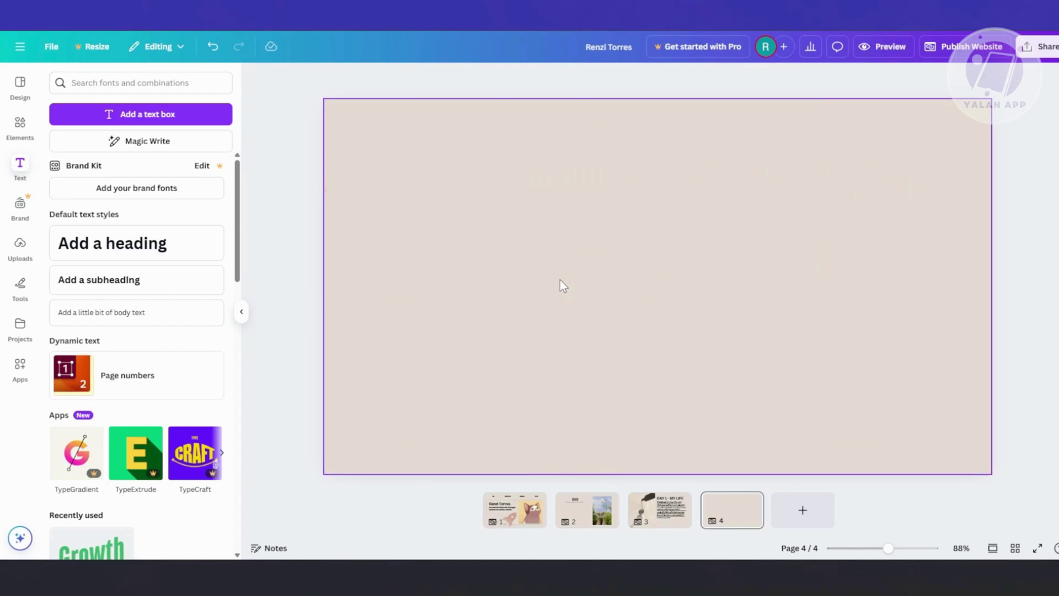
left_click(991, 548)
scroll(936, 419, "up", 15)
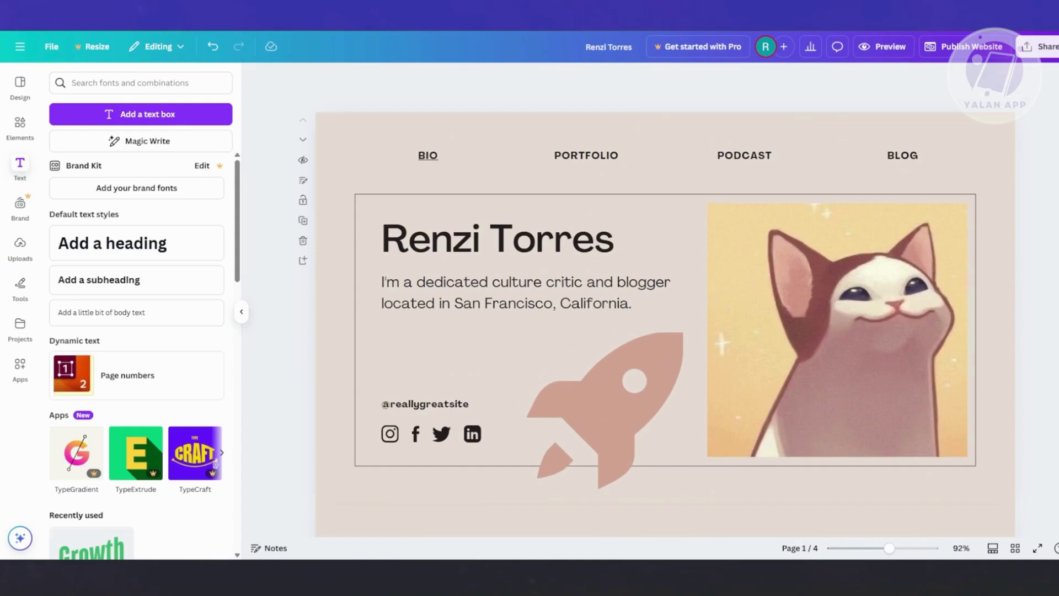
left_click(992, 551)
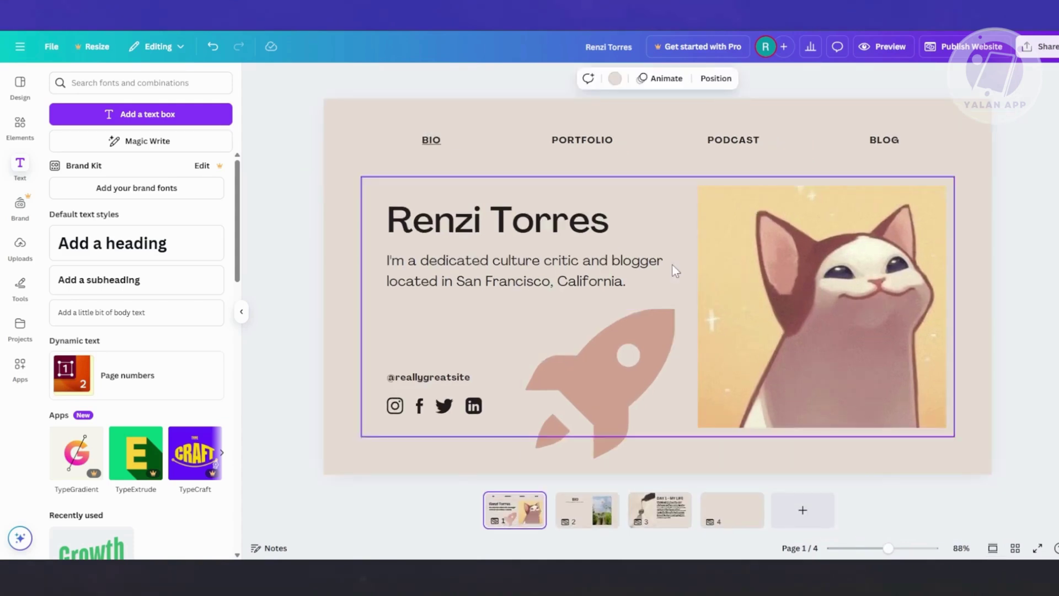
left_click(730, 512)
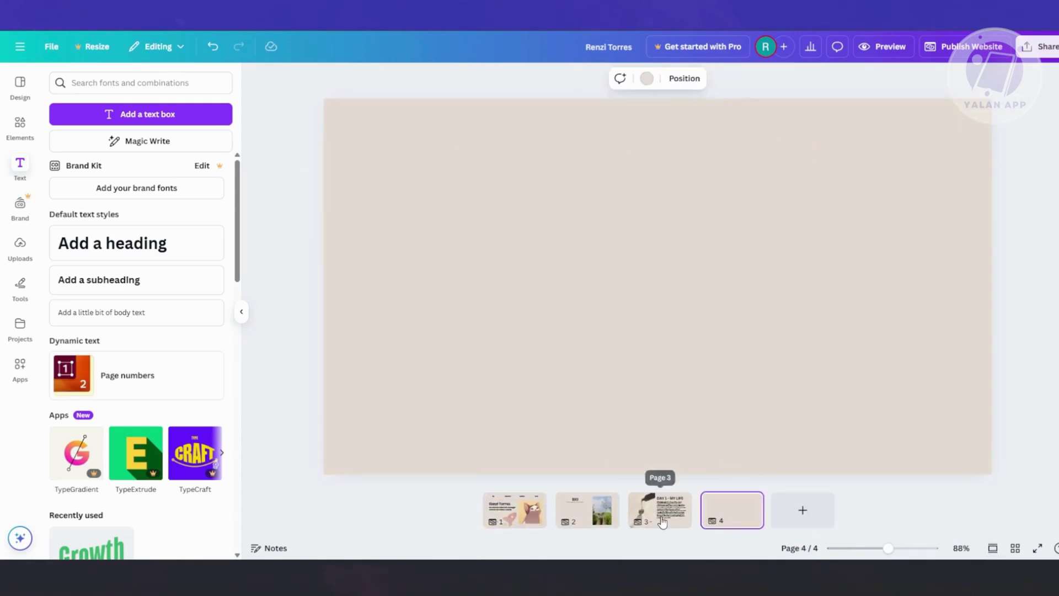
left_click(663, 522)
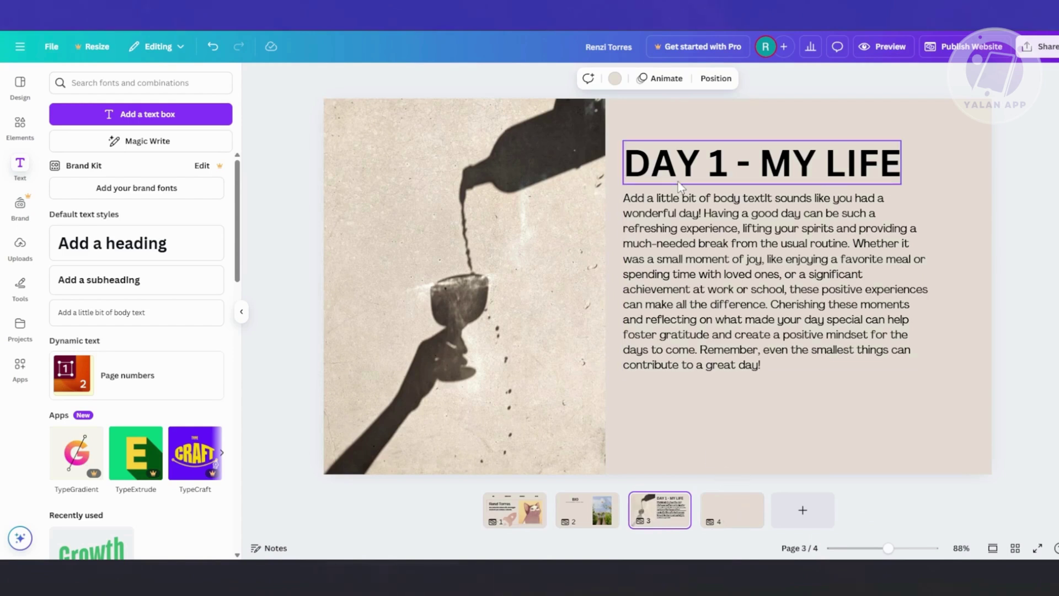
Step: Duplicate the DAY 1 page and delete the leftover blank page
right_click(662, 515)
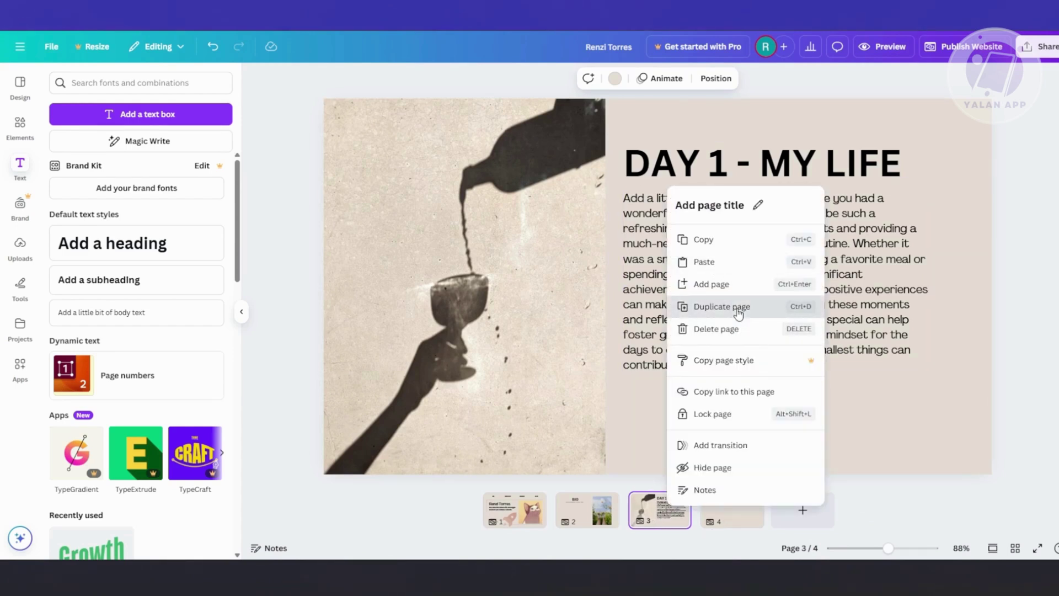
key("ctrl+d")
left_click(767, 512)
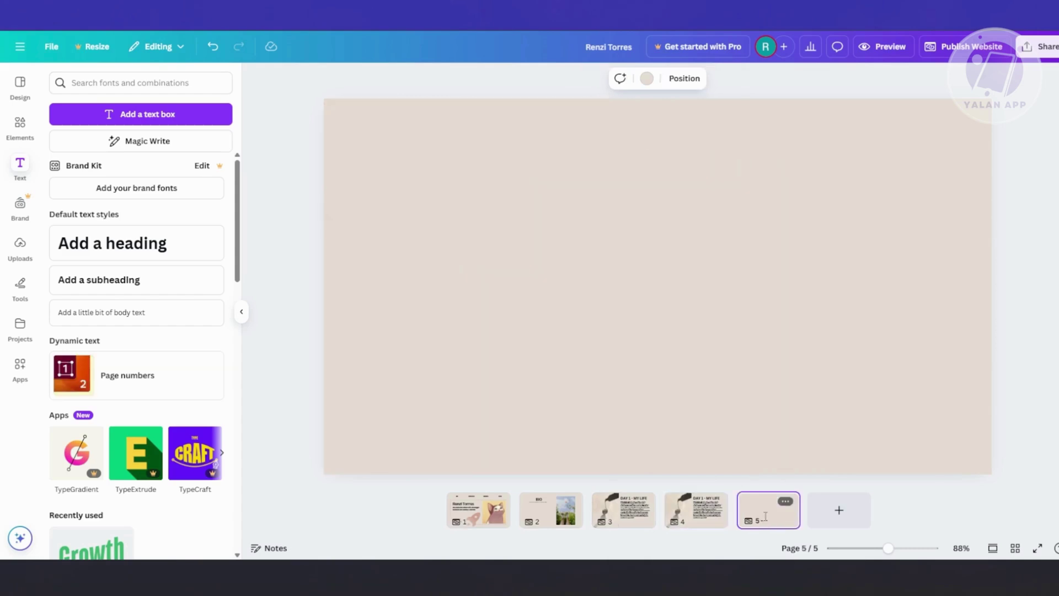
key("Delete")
Step: Change the copied page's heading to 'DAY 2 - MY LIFE'
left_click(728, 164)
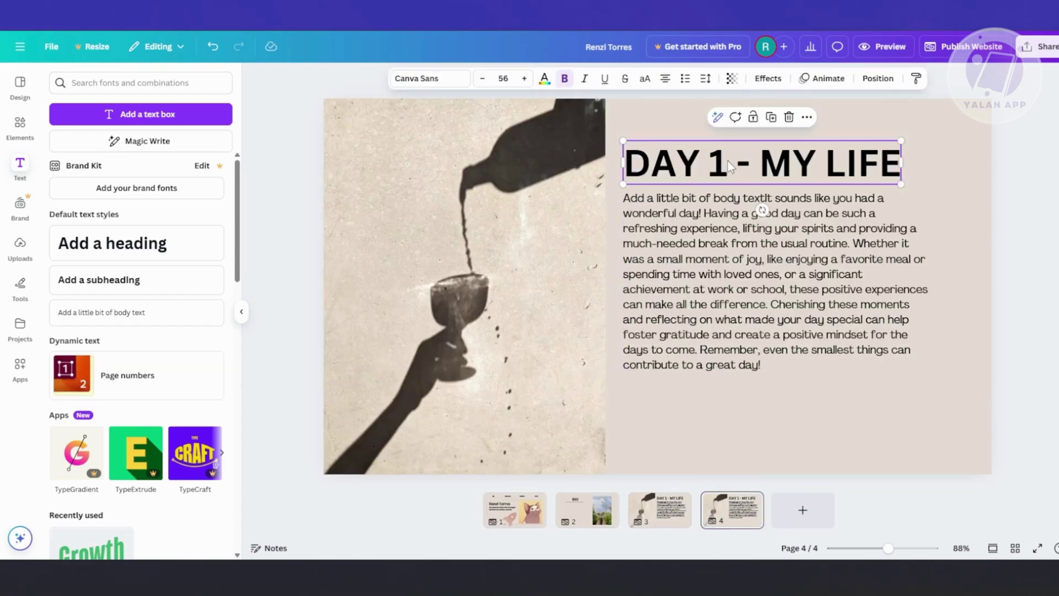
left_click(725, 174)
left_click(734, 163)
key("BackSpace")
type("2")
left_click(713, 246)
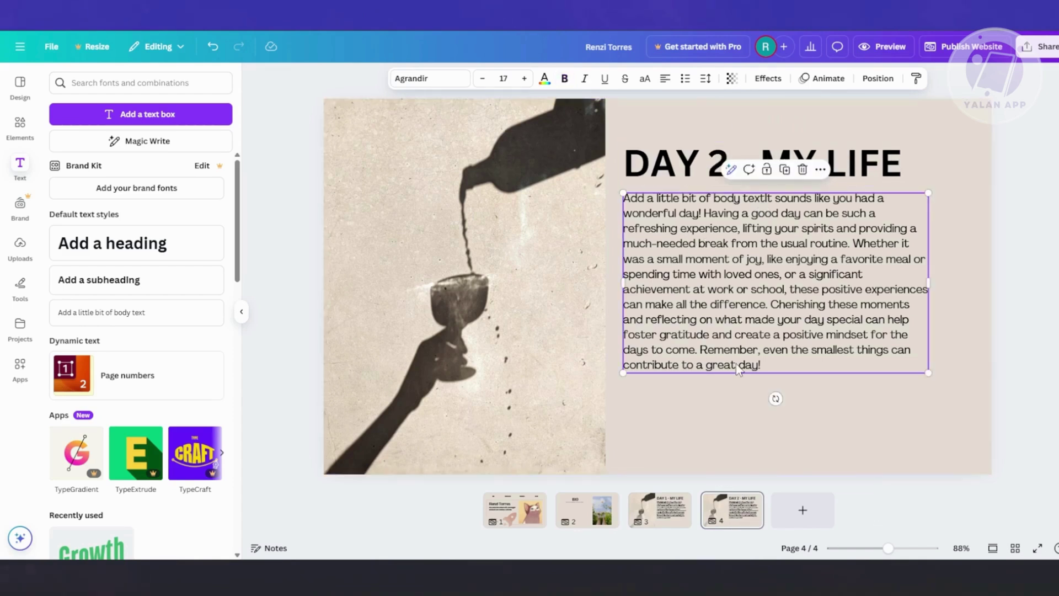
Step: Move the DAY 2 page ahead of DAY 1 in the page strip
left_click(659, 508)
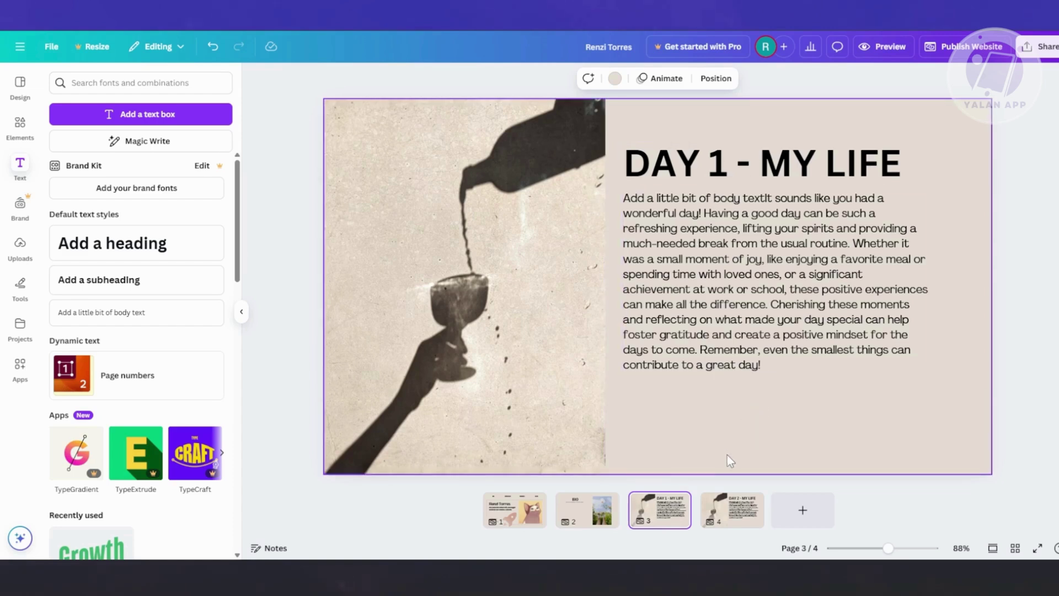
left_click_drag(737, 513, 658, 519)
left_click(734, 516)
left_click(669, 518)
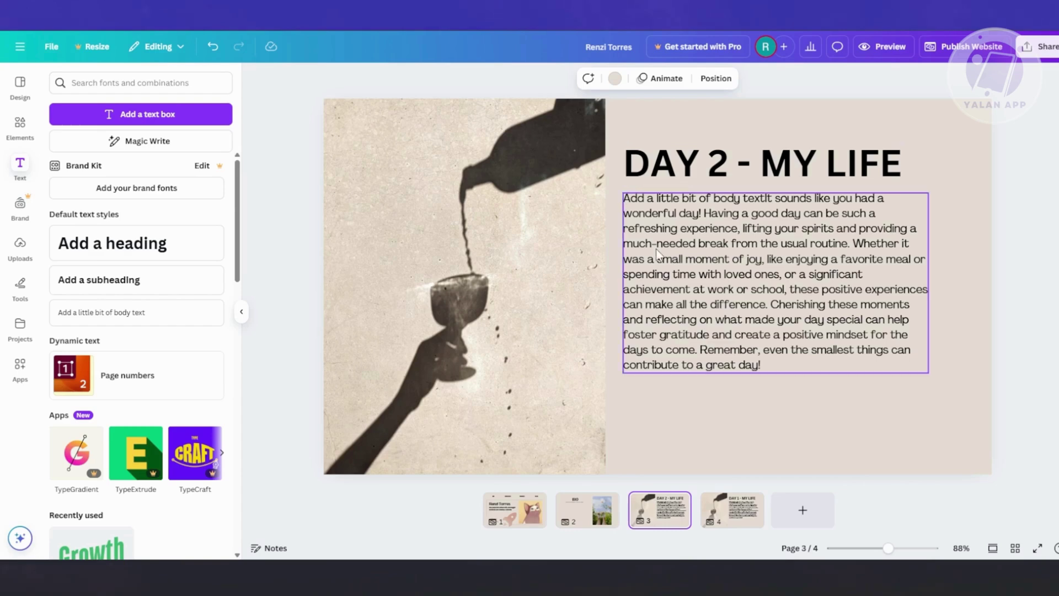
Step: Switch to Scroll view and scroll through the stacked pages to review the BIO and DAY 2 - MY LIFE pages
left_click(993, 548)
scroll(889, 369, "up", 5)
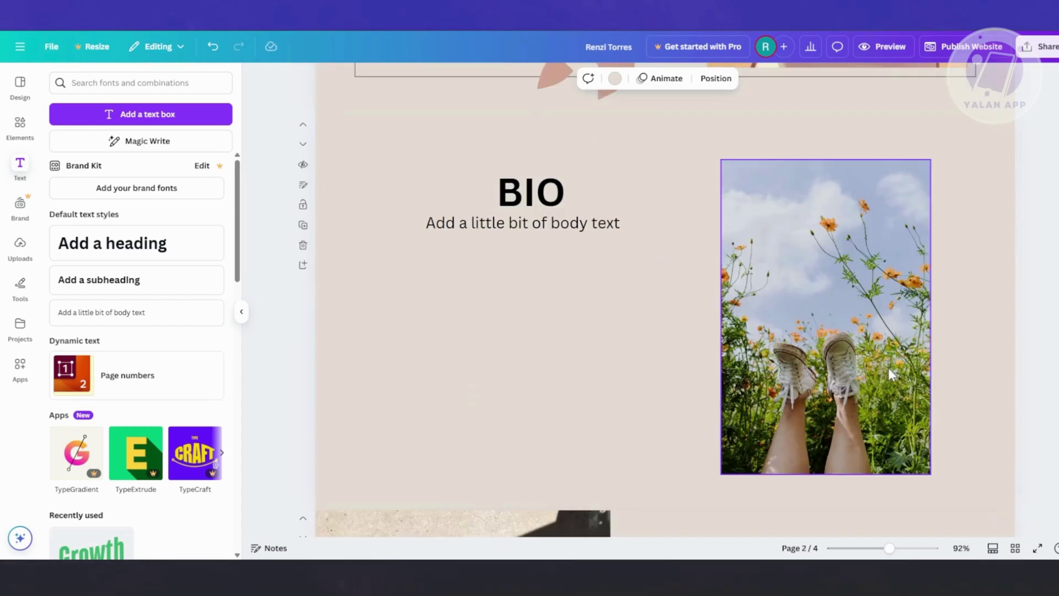
scroll(888, 368, "up", 5)
scroll(641, 233, "down", 5)
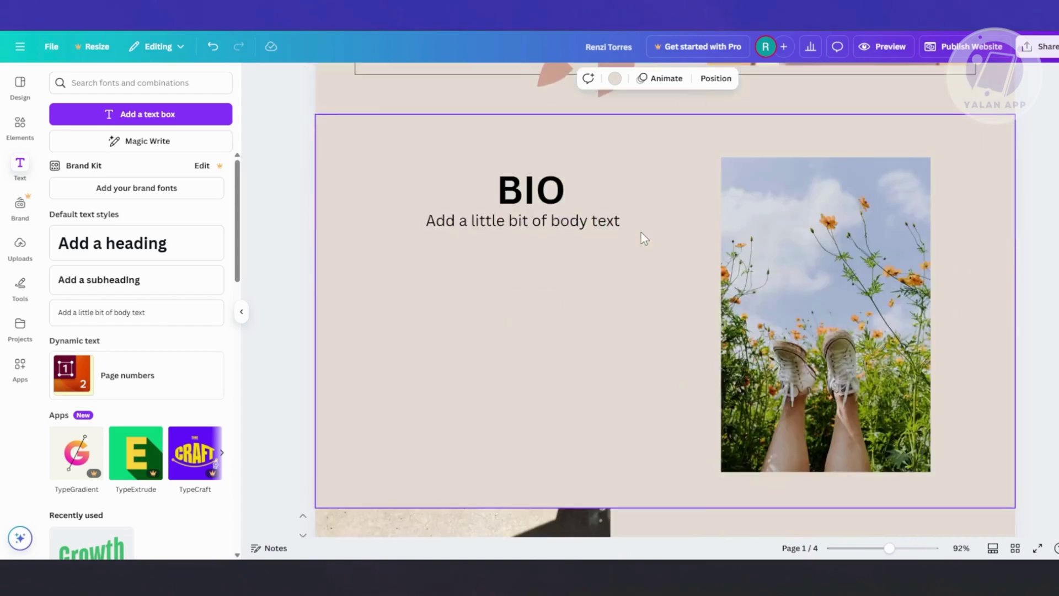
scroll(554, 253, "down", 5)
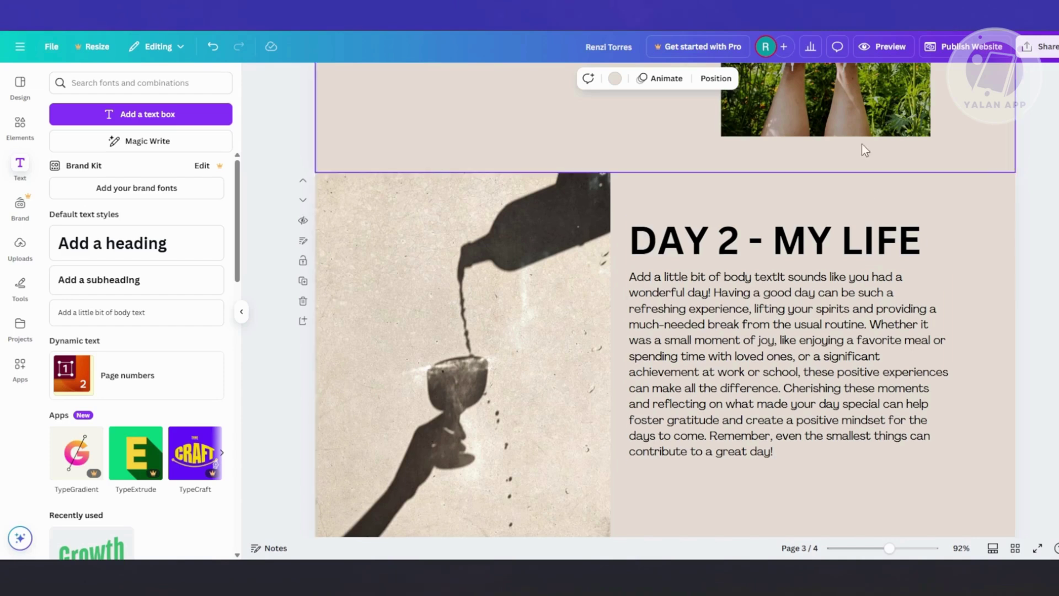
Step: Publish the website live with the subdomain 'renzisblog' at renzisblog.my.canva.site
left_click(962, 50)
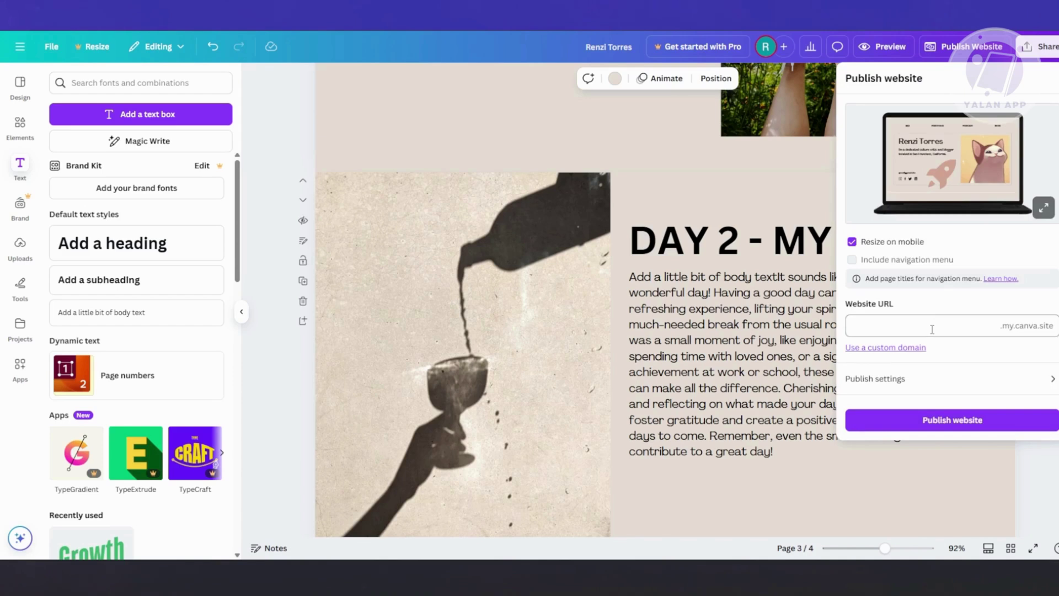
type("renzisblog")
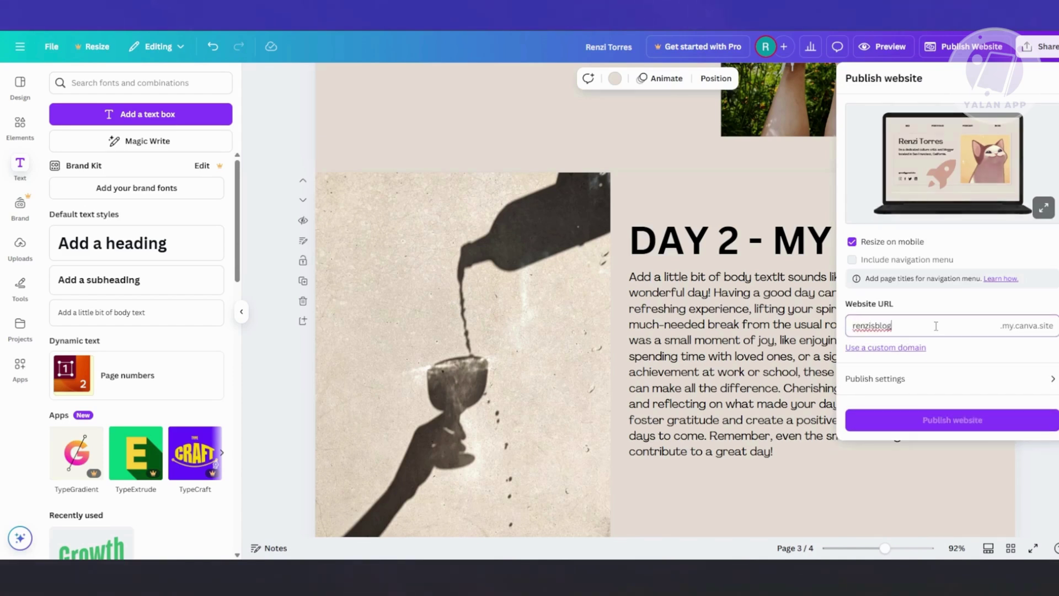
left_click(965, 419)
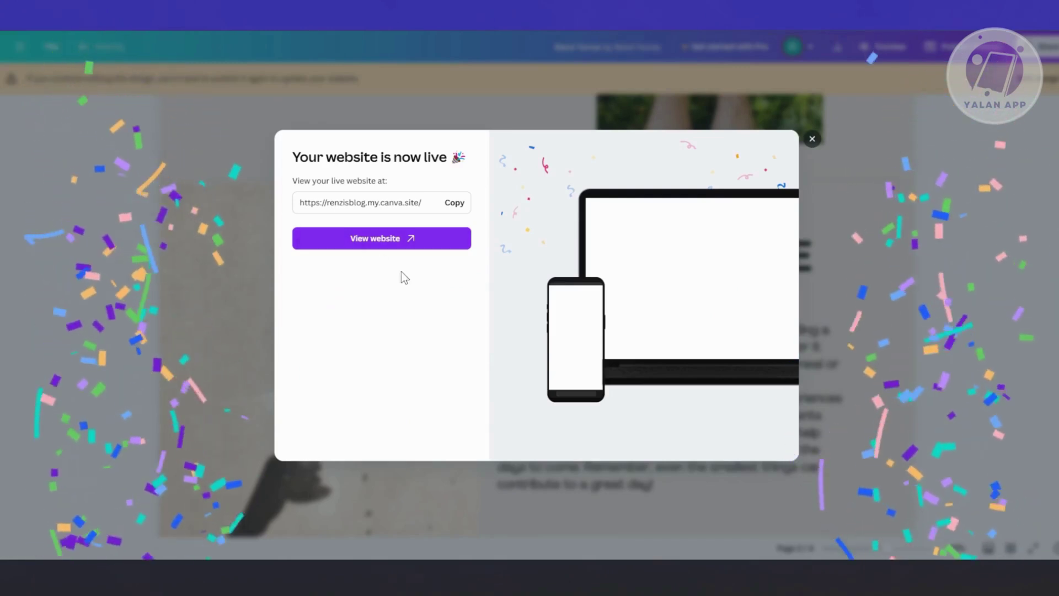
Step: Copy the renzisblog.my.canva.site link, then open the live site and scroll through its pages
left_click(451, 204)
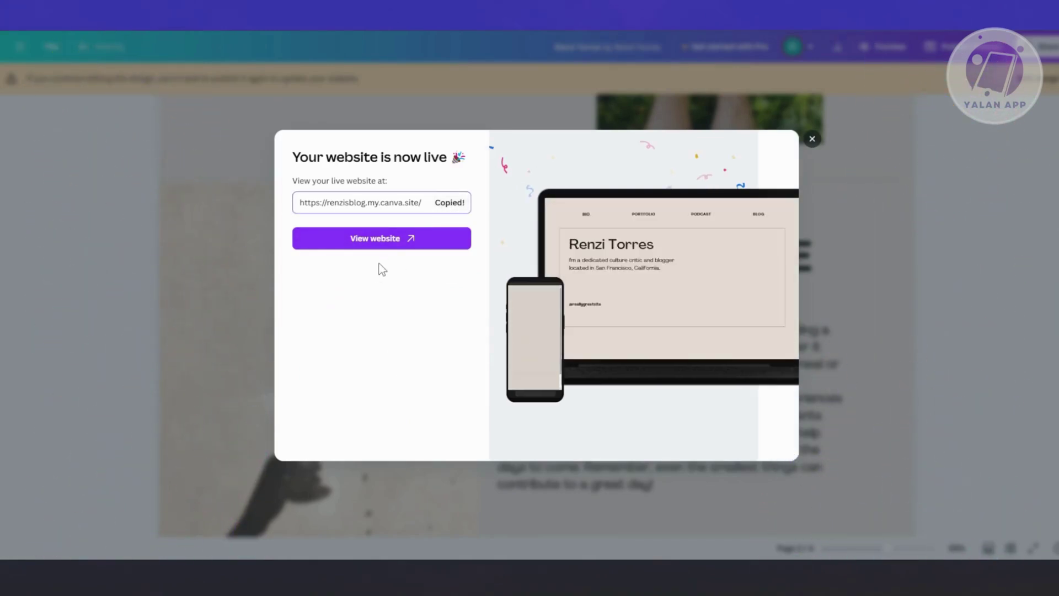
left_click(387, 247)
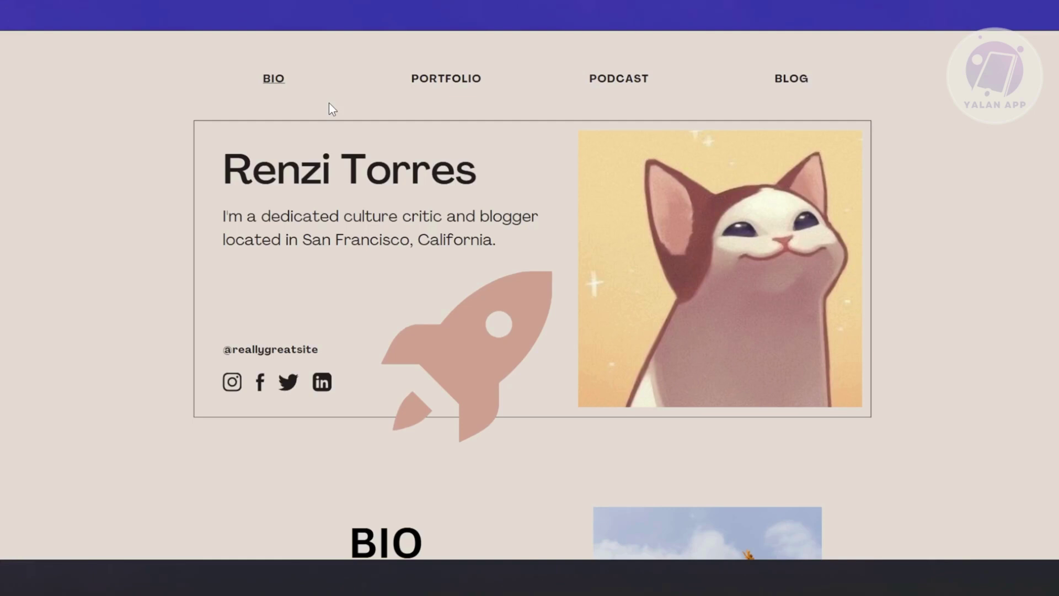
scroll(471, 216, "down", 15)
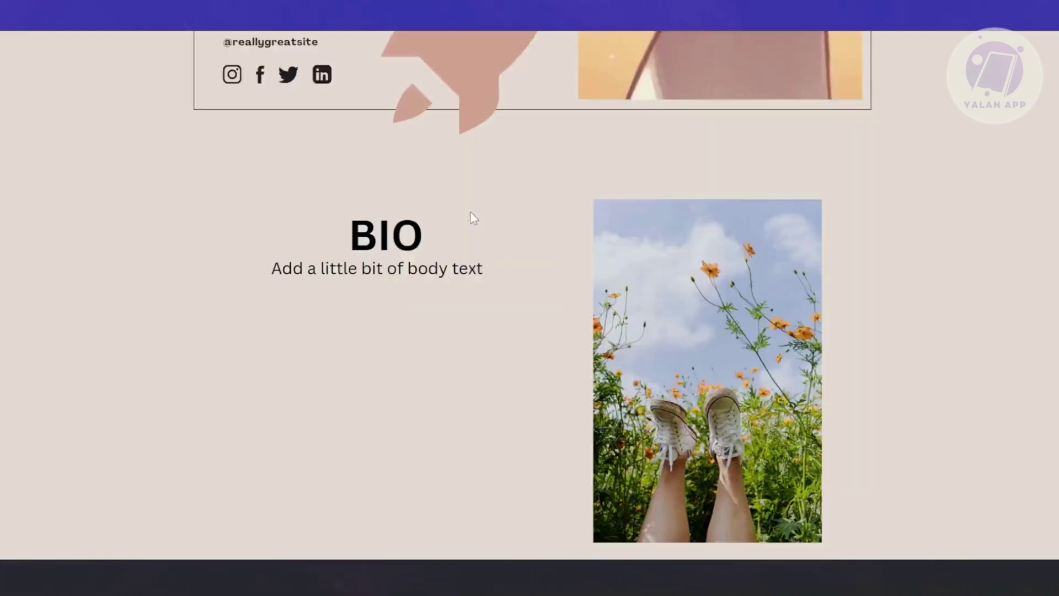
scroll(472, 216, "down", 7)
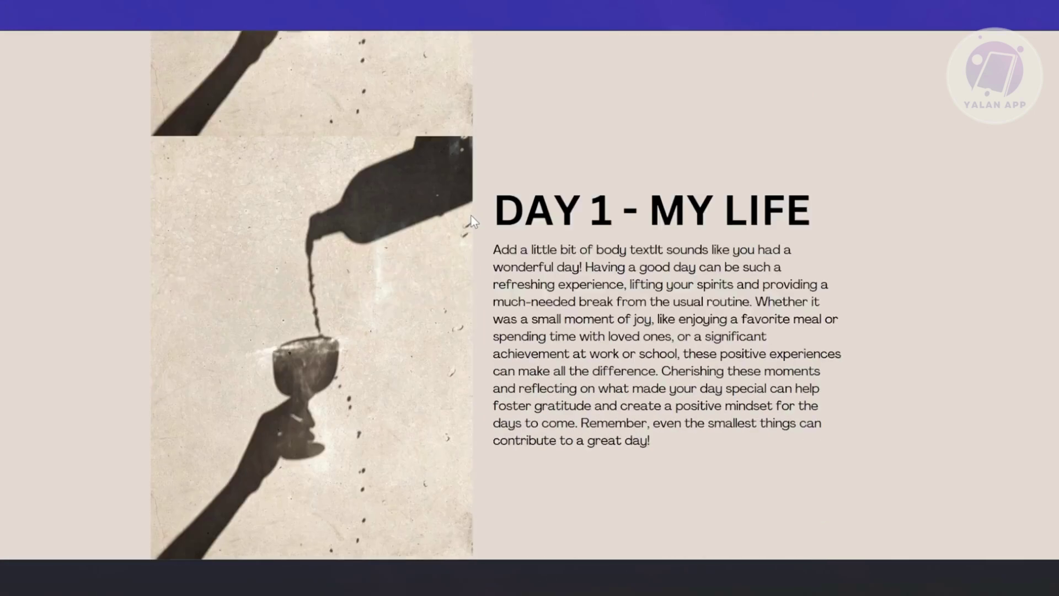
scroll(471, 216, "up", 4)
scroll(471, 217, "up", 12)
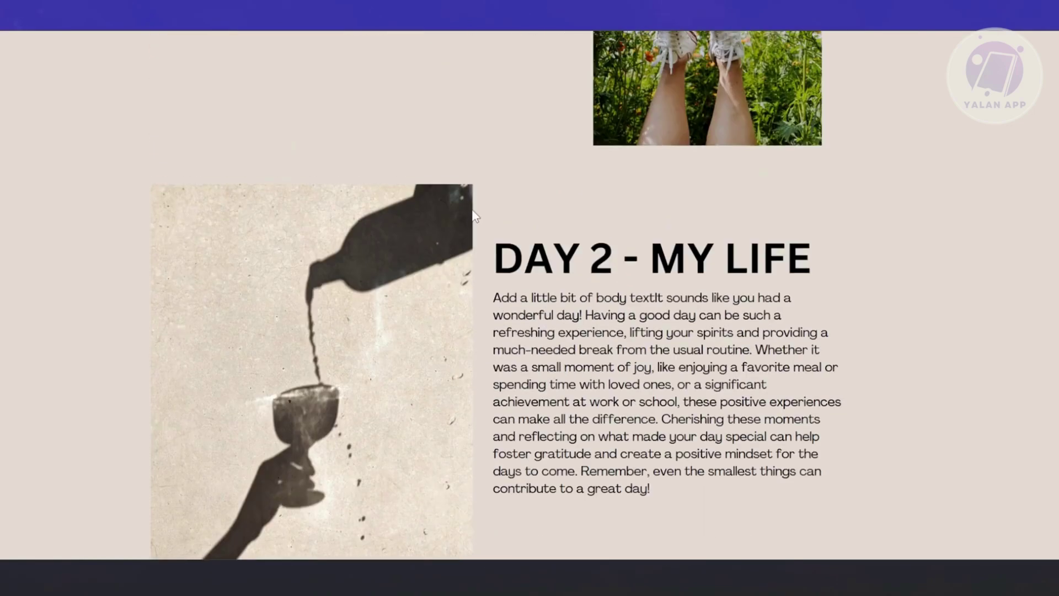
scroll(471, 207, "up", 3)
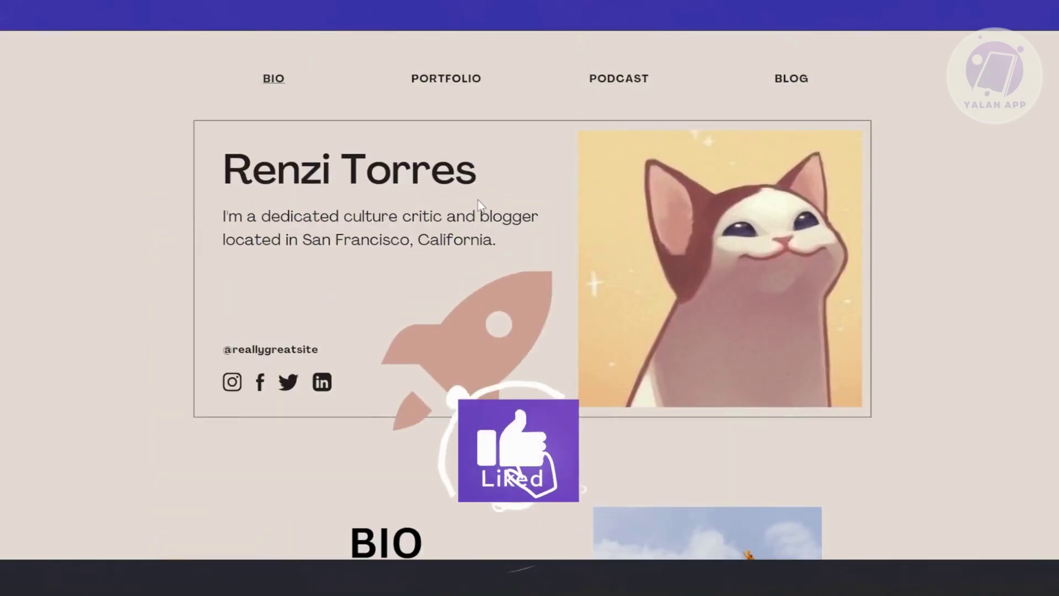